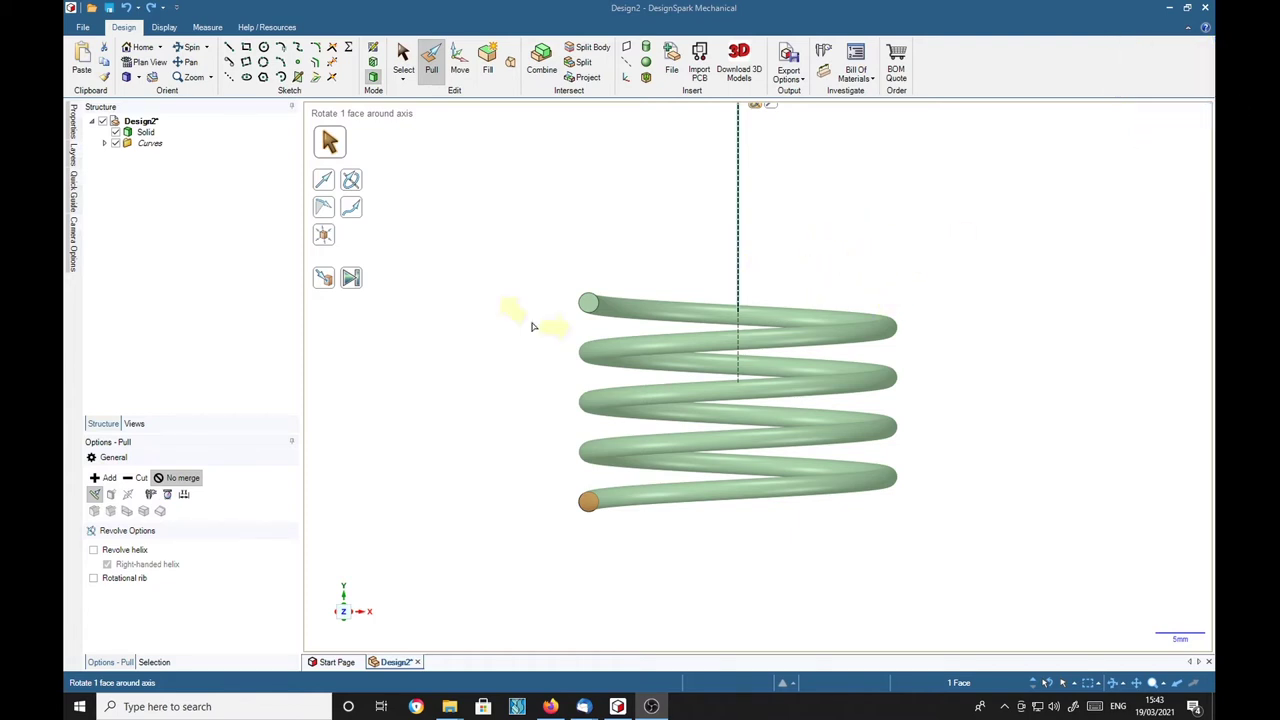
Zoom in on the top wire end face of the coiled spring.
scroll(533, 325, "up", 6)
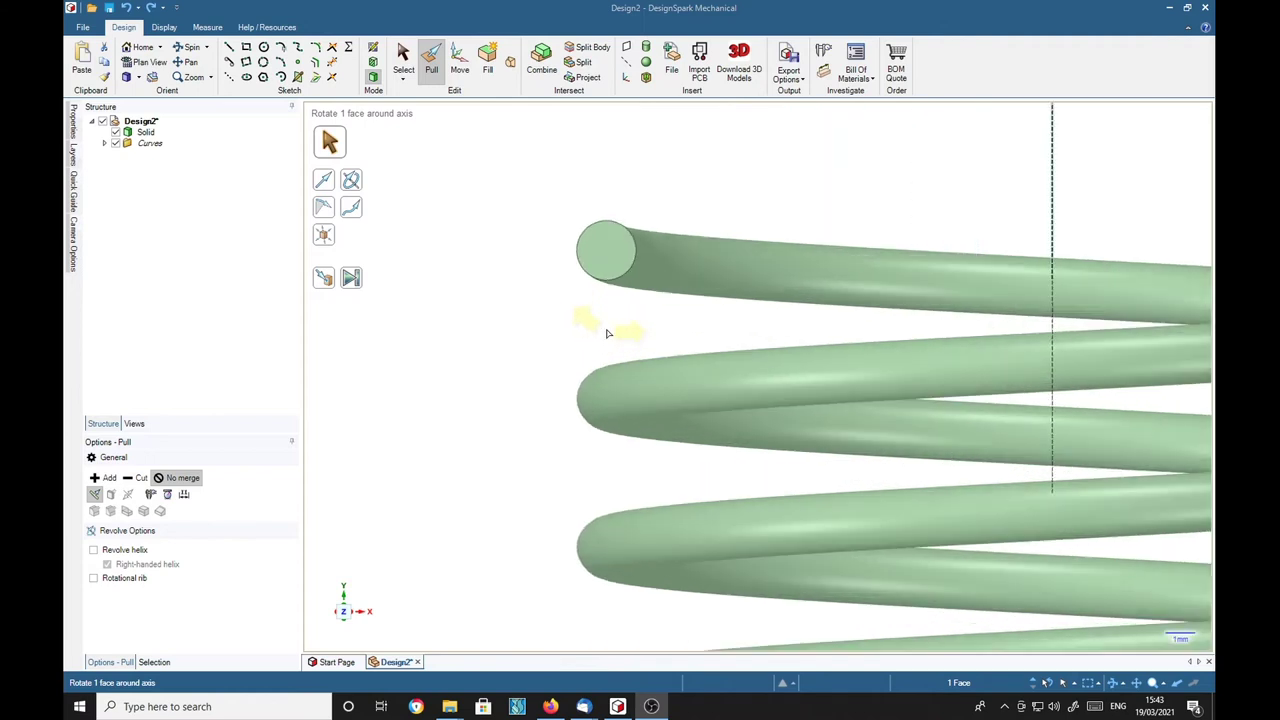
scroll(607, 333, "up", 1)
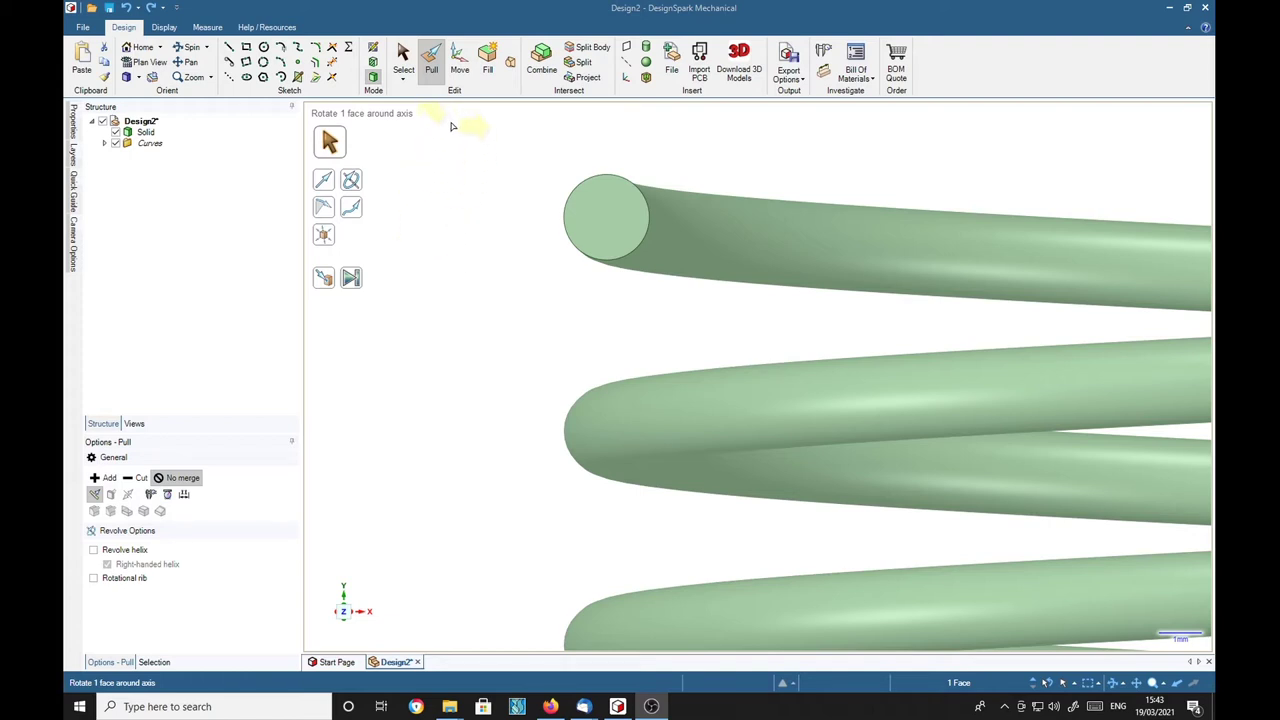
Draw a circle of diameter 1 mm centred on the top wire's end face.
left_click(403, 62)
left_click(264, 48)
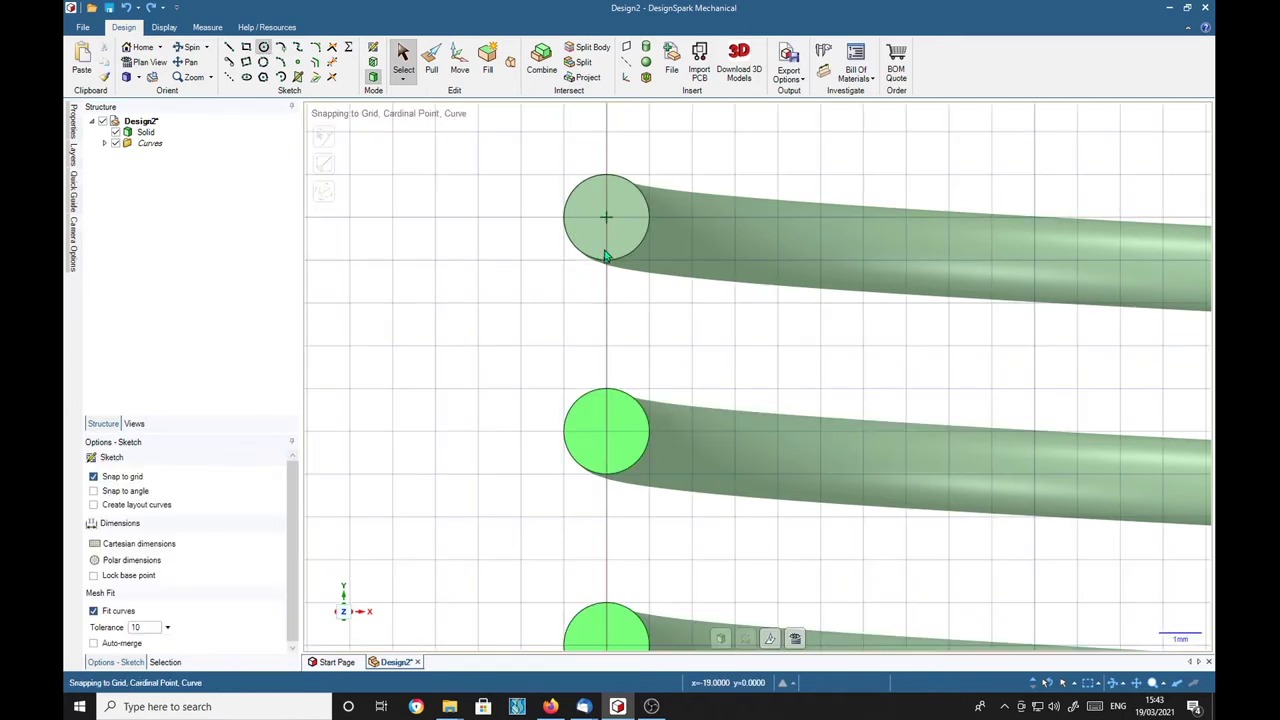
left_click(607, 220)
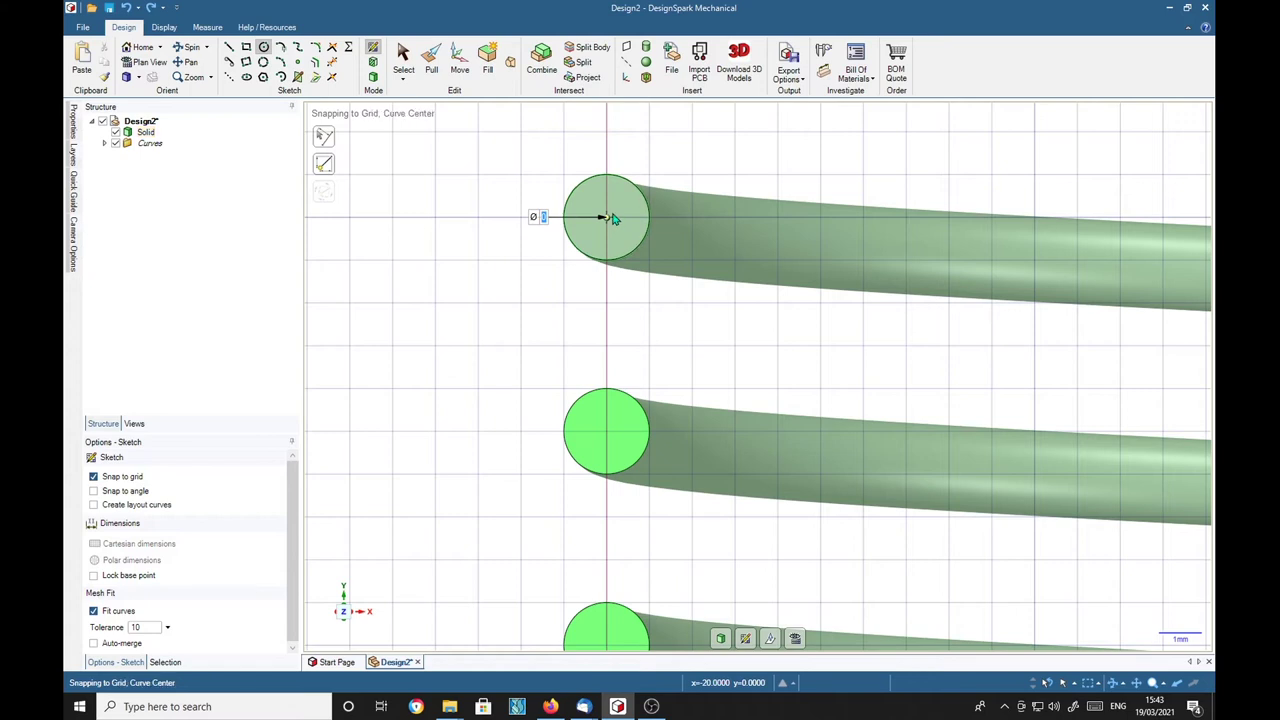
type("1")
key("Return")
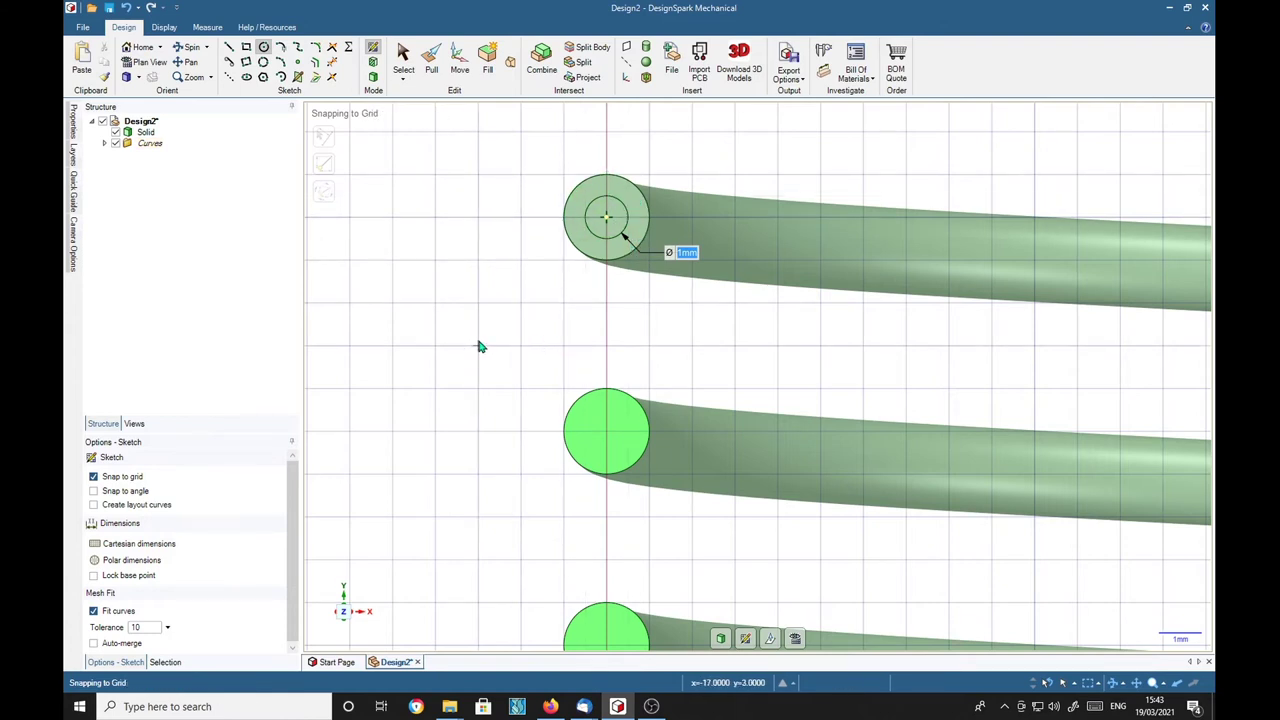
Select the end face's outer ring and set it to revolve about the spring's vertical axis.
left_click(429, 70)
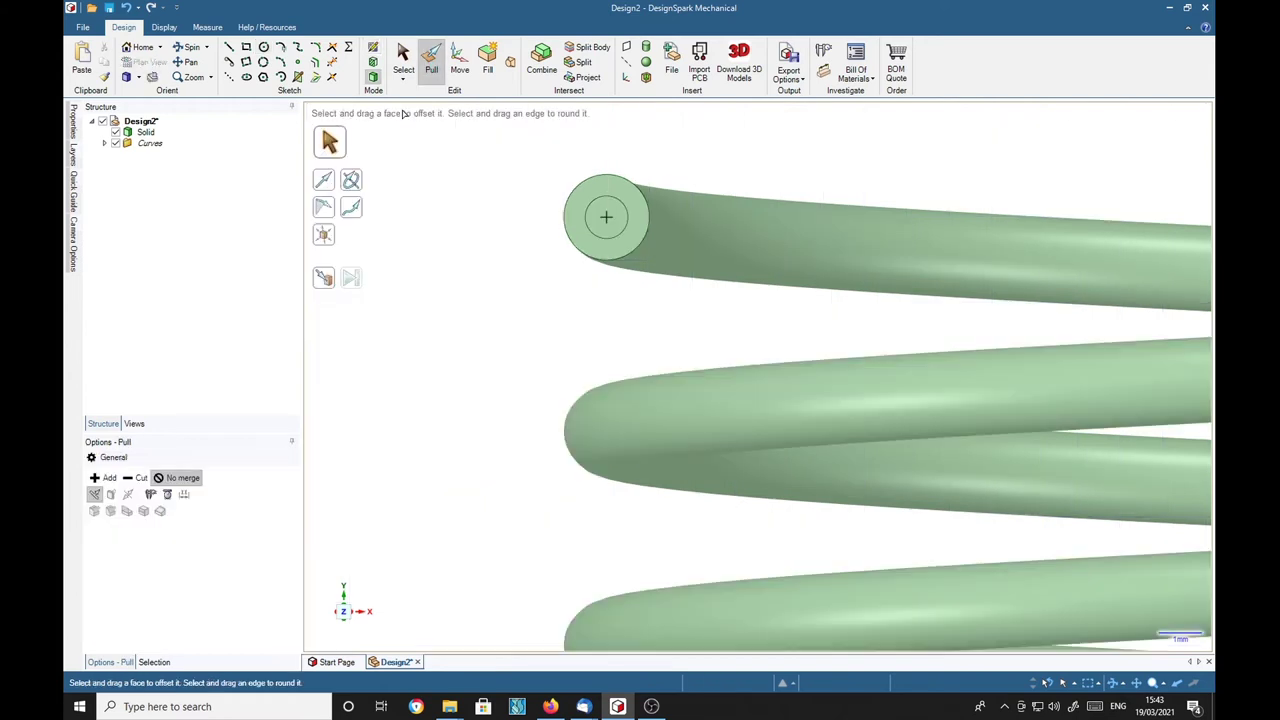
left_click(640, 212)
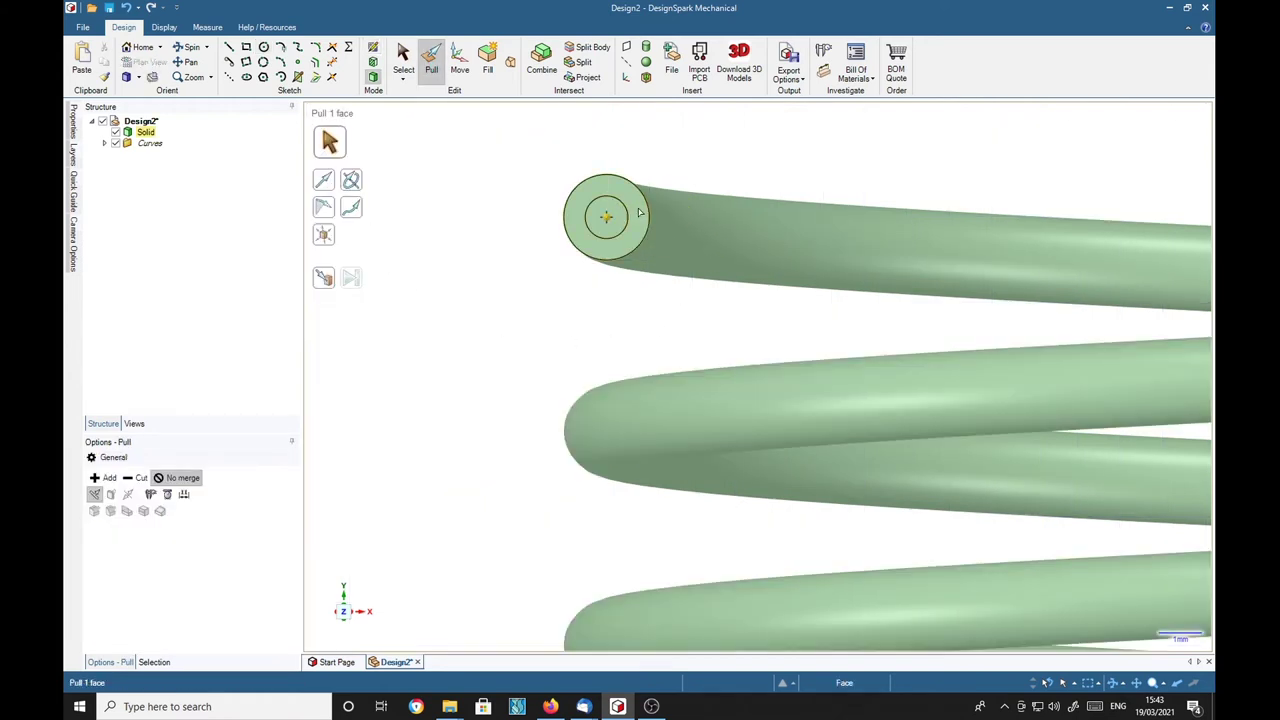
left_click(634, 222)
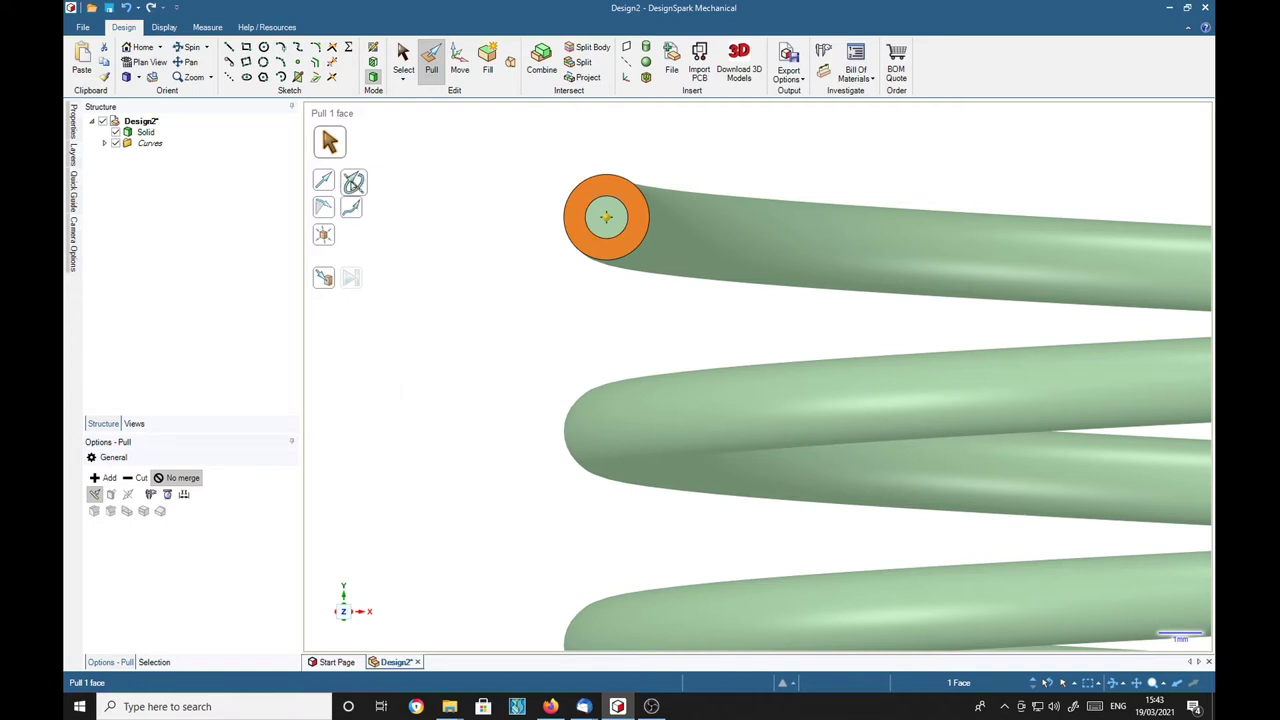
left_click(351, 180)
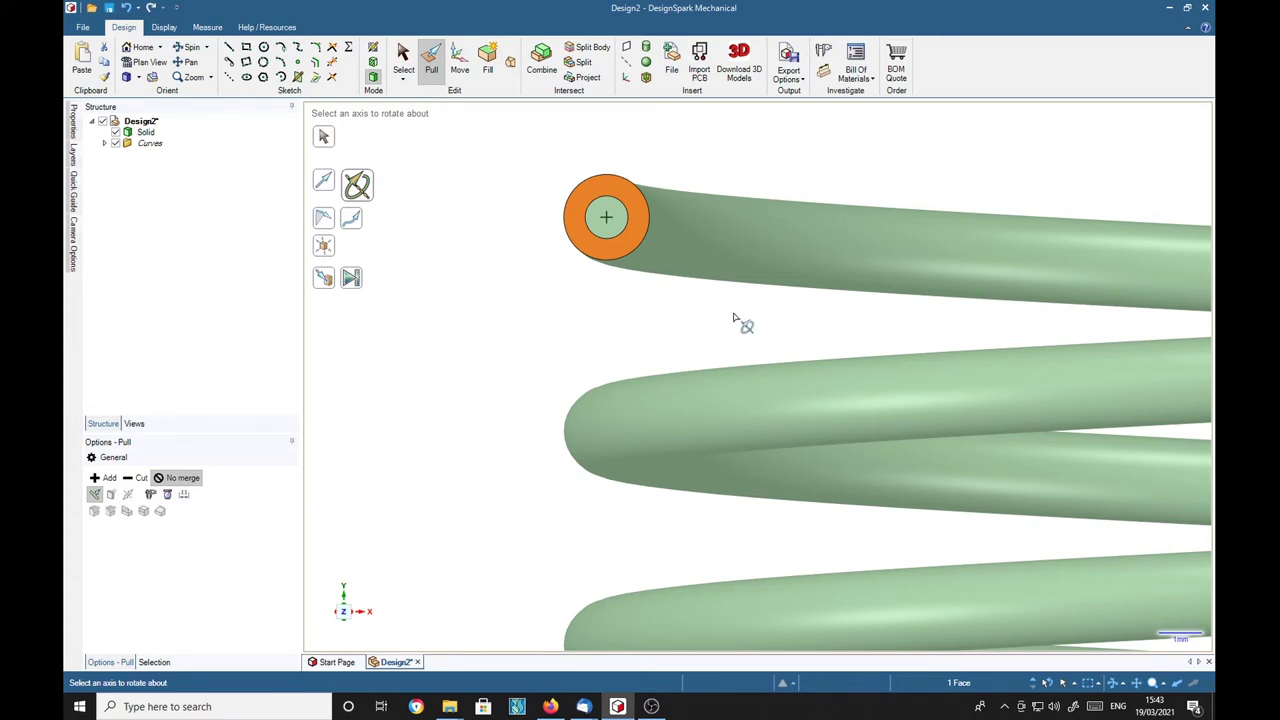
middle_click_drag(743, 323, 537, 331, "shift")
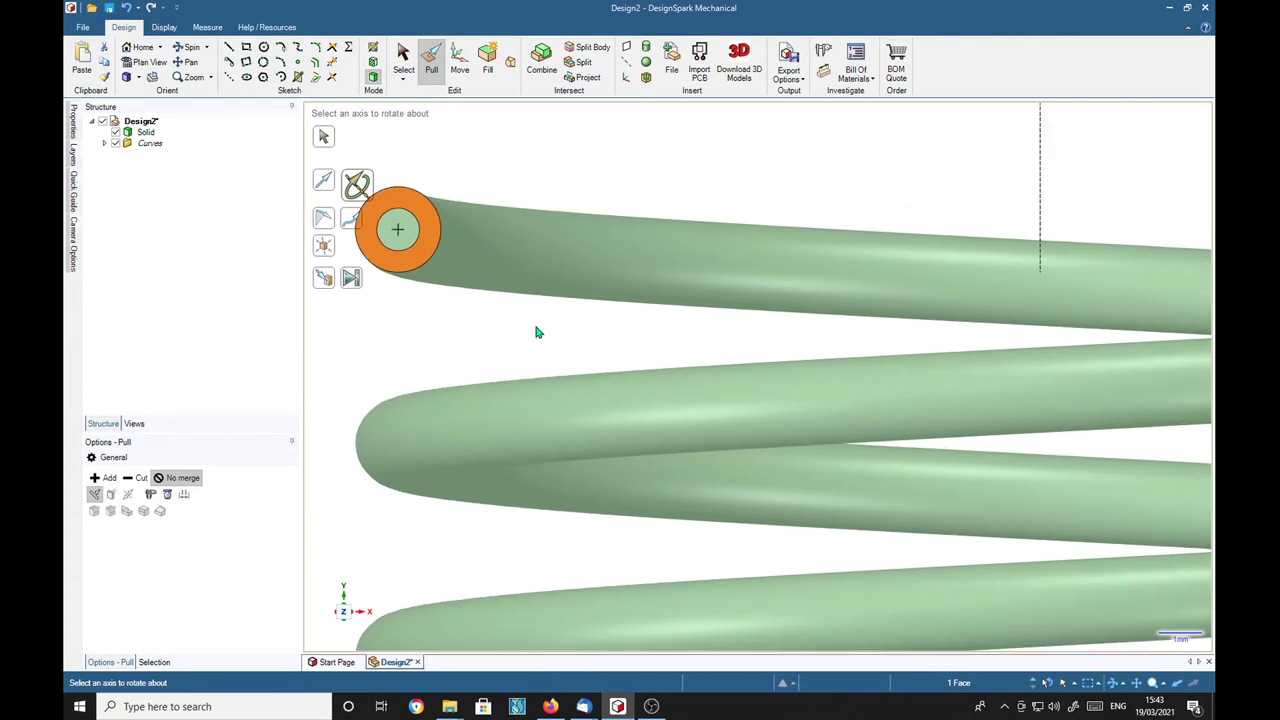
left_click(1041, 170)
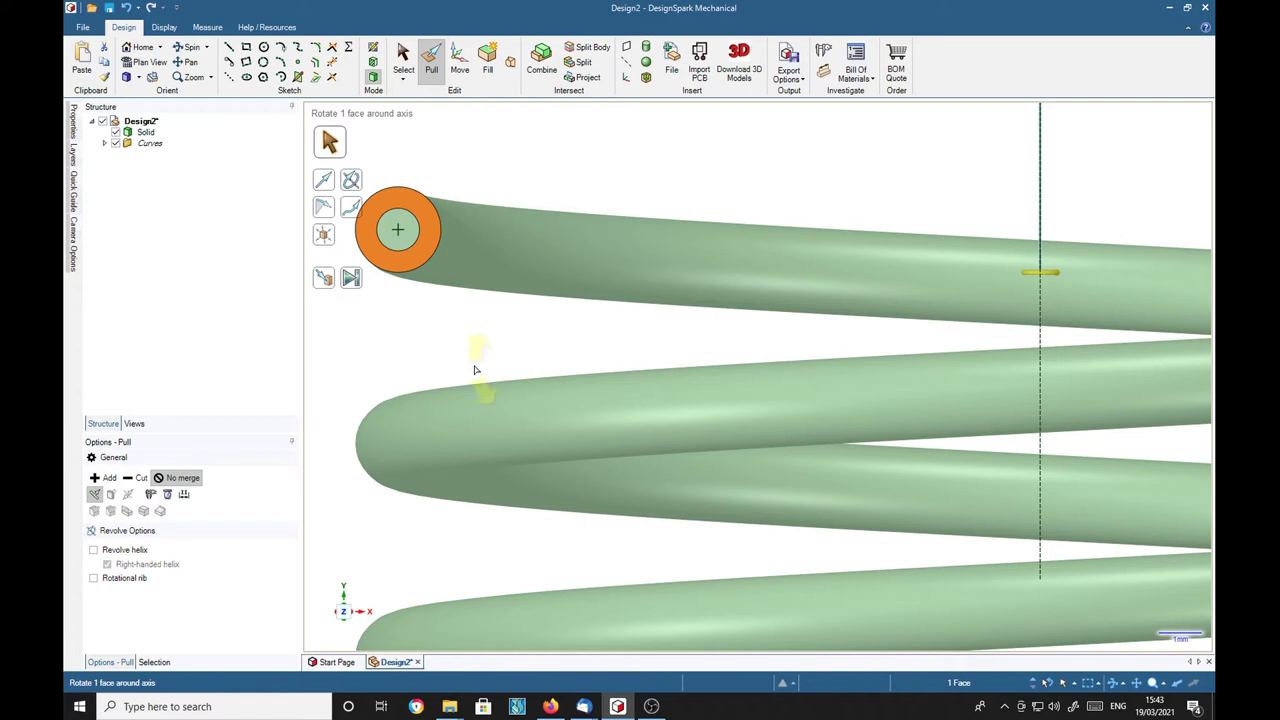
Revolve-cut the outer ring along a helix with height 10, leaving a 1 mm wire core.
left_click(93, 550)
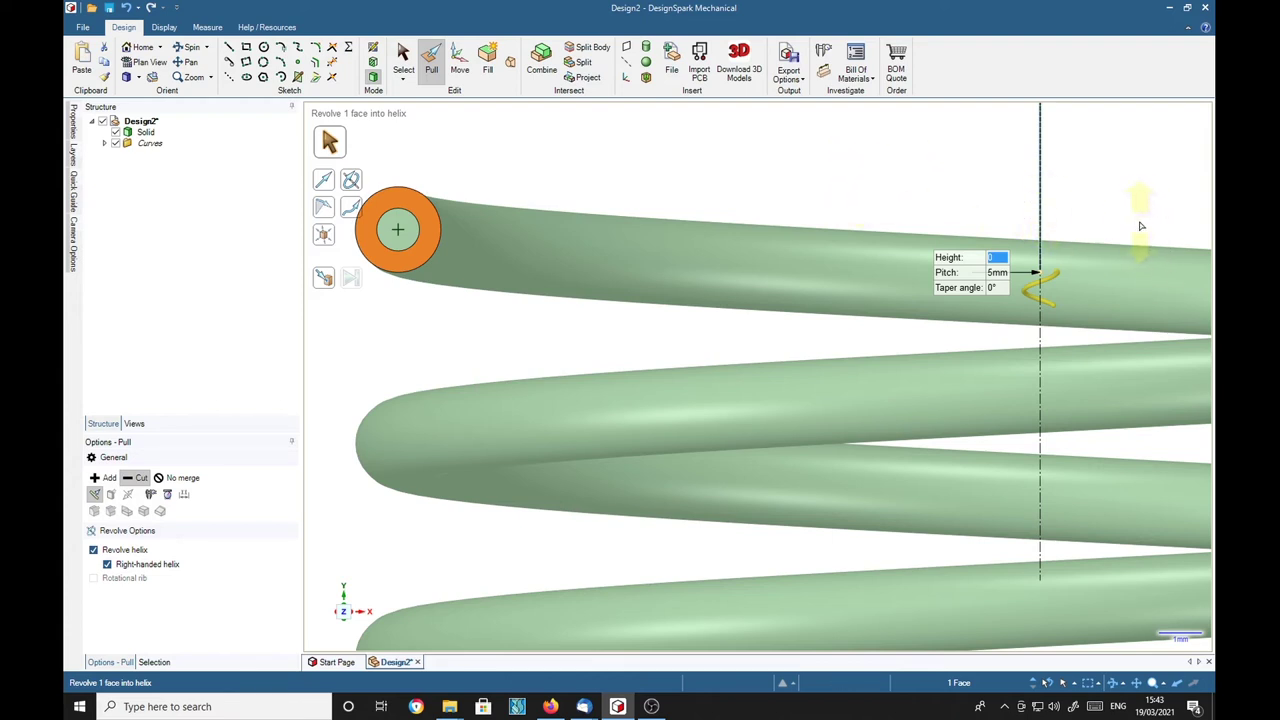
type("10")
key("Return")
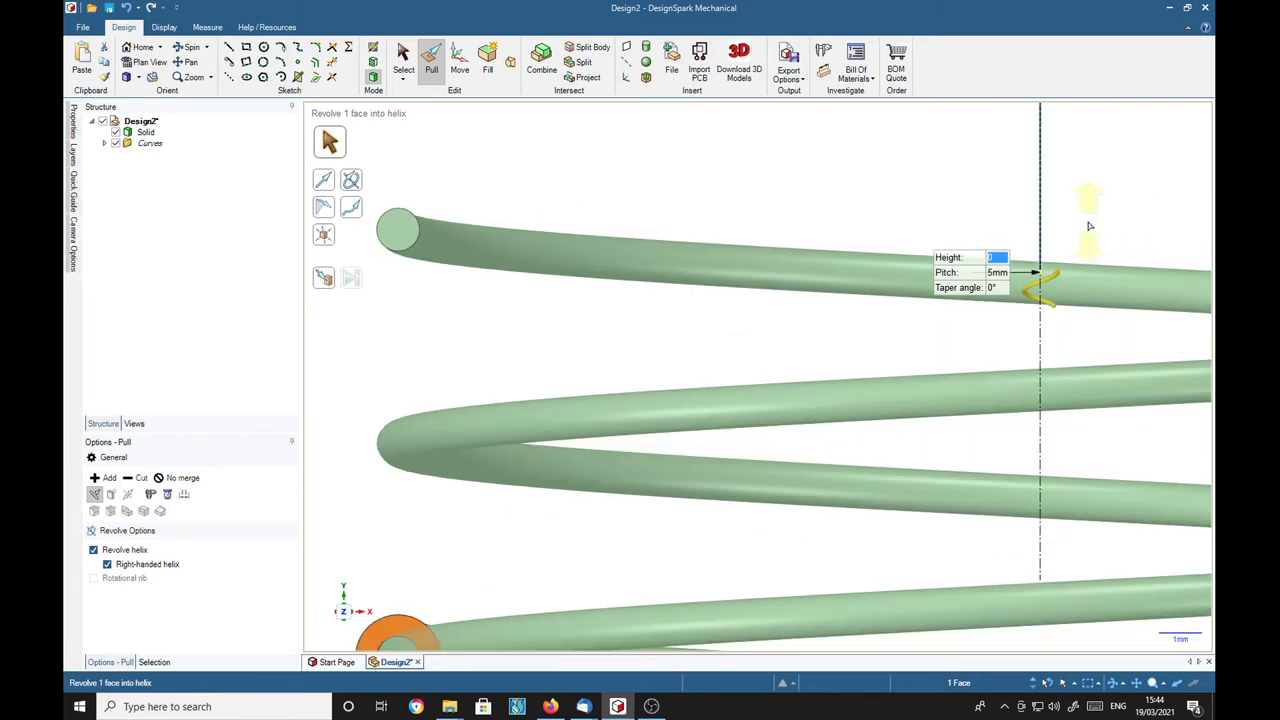
scroll(565, 338, "down", 1)
scroll(565, 338, "down", 1)
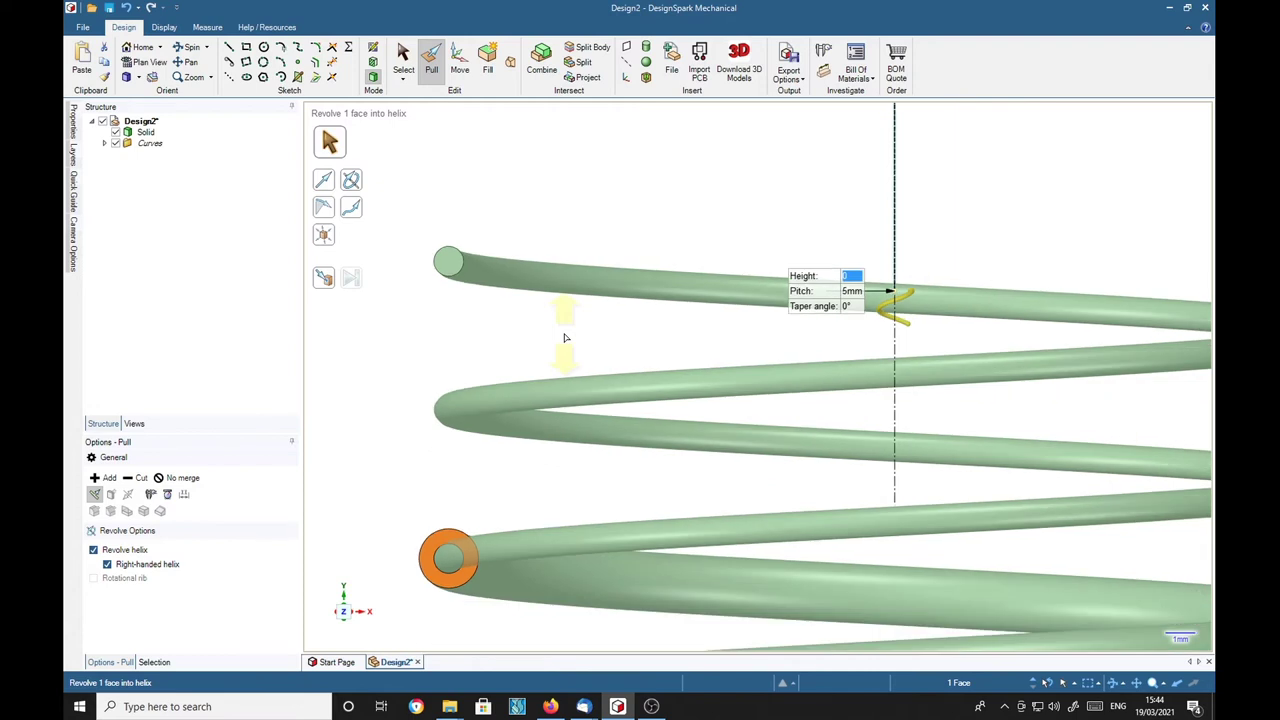
Apply the helical cut and turn the spring toward the thinned section.
key("Escape")
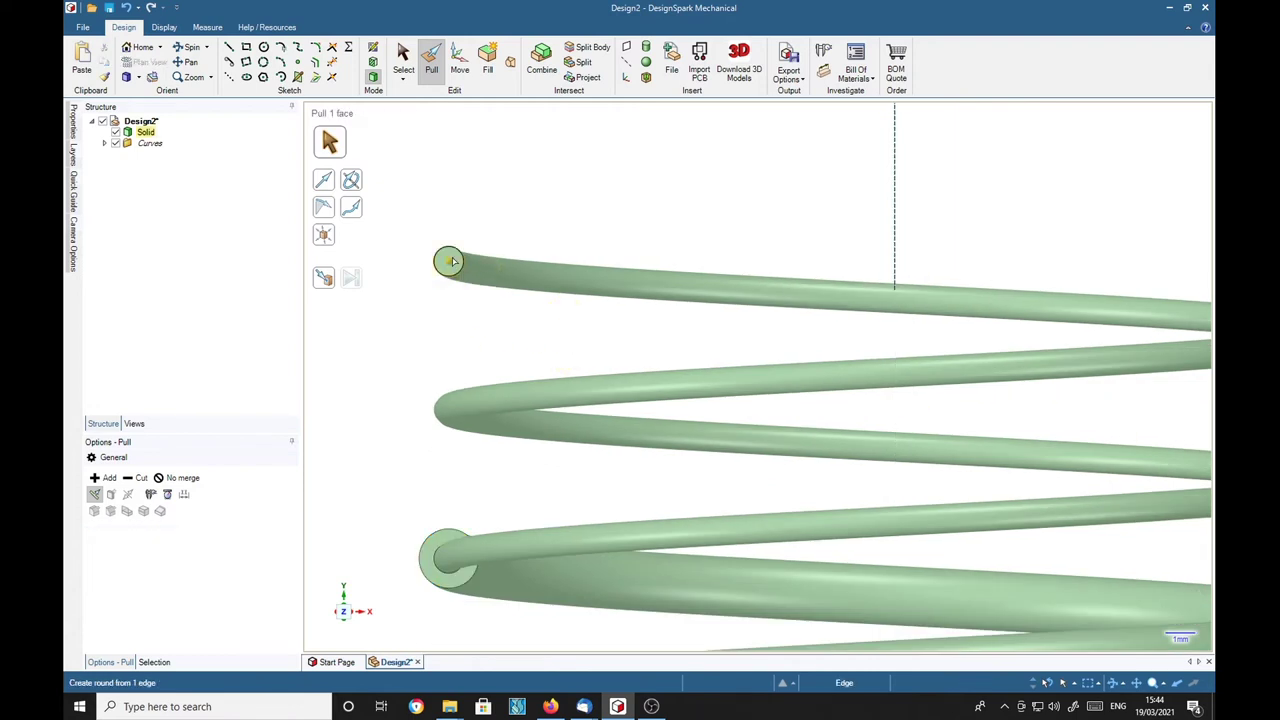
left_click(505, 277)
left_click(430, 333)
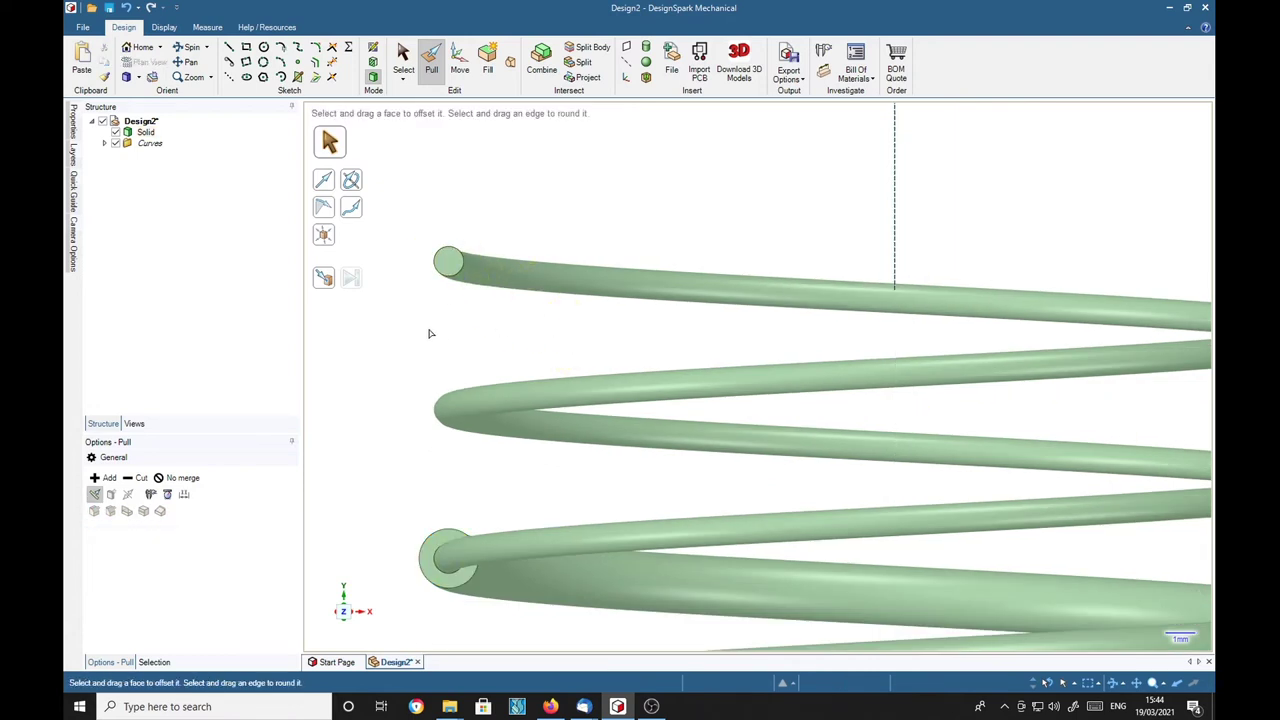
middle_click_drag(430, 333, 565, 328, "shift")
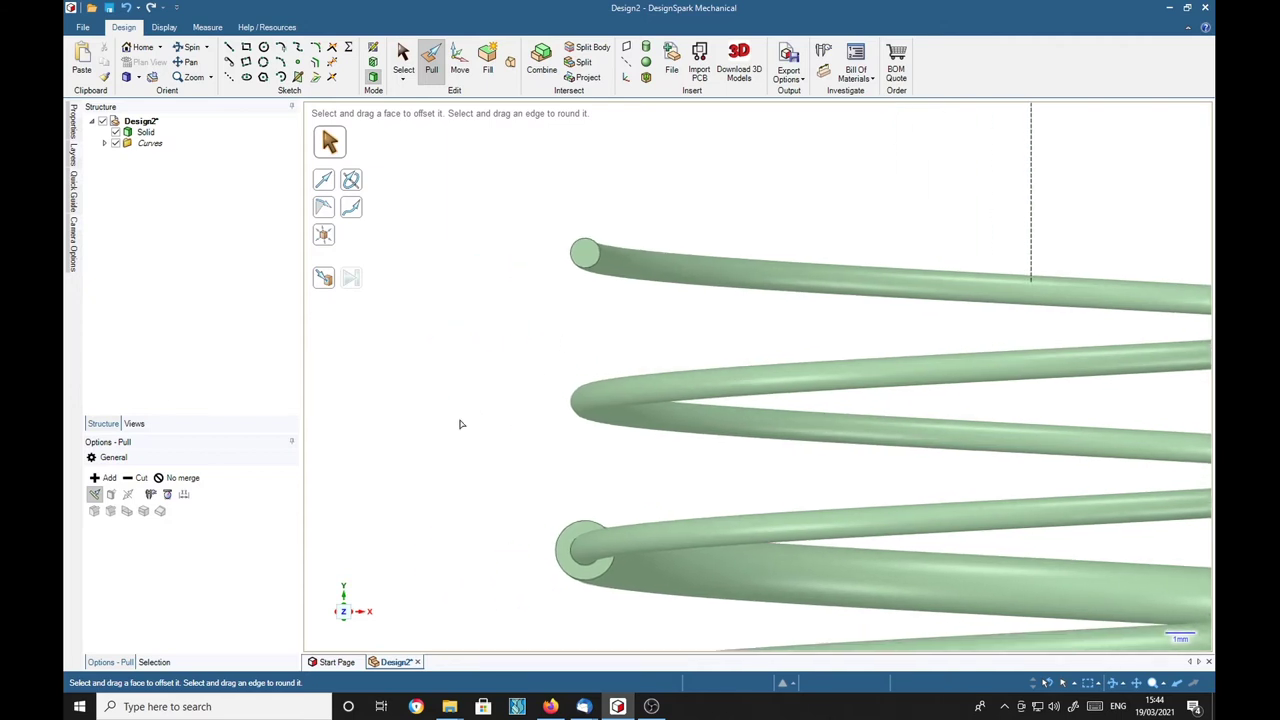
middle_click_drag(460, 424, 571, 403)
Inspect the faces at the thick-to-thin step and centre the step in view.
left_click(832, 572)
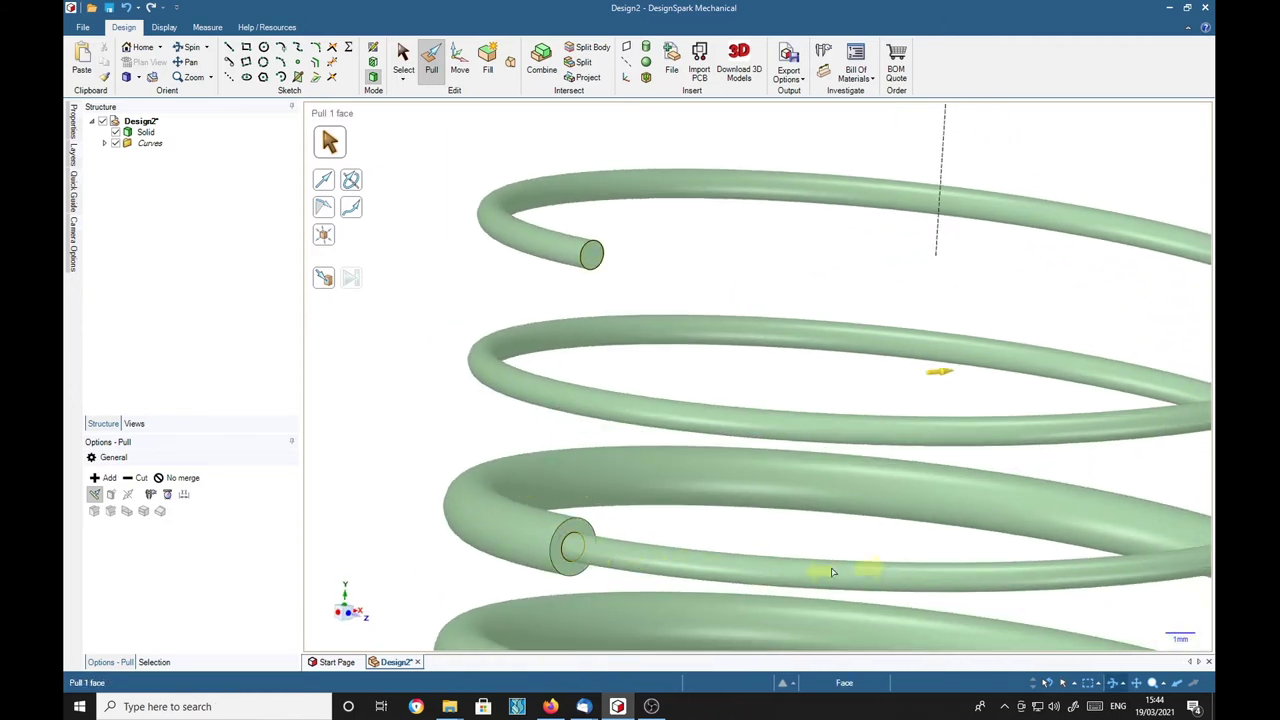
left_click(560, 548)
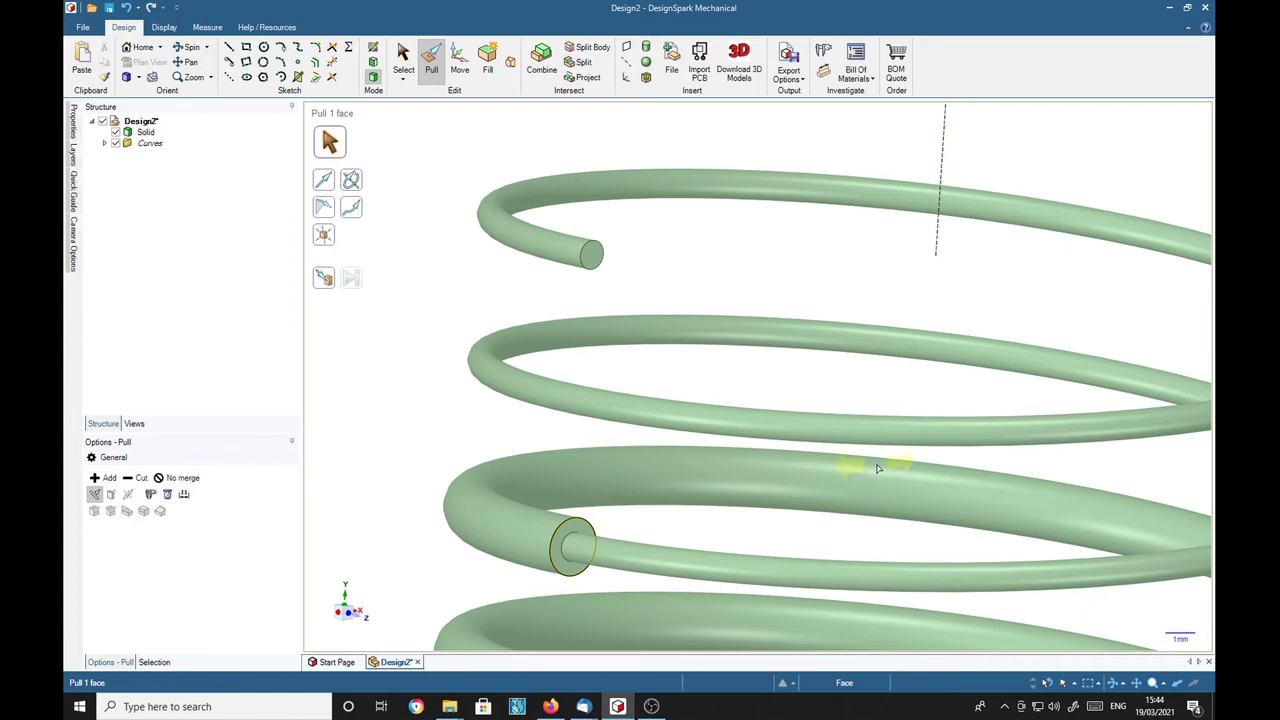
left_click(524, 538)
left_click(823, 569)
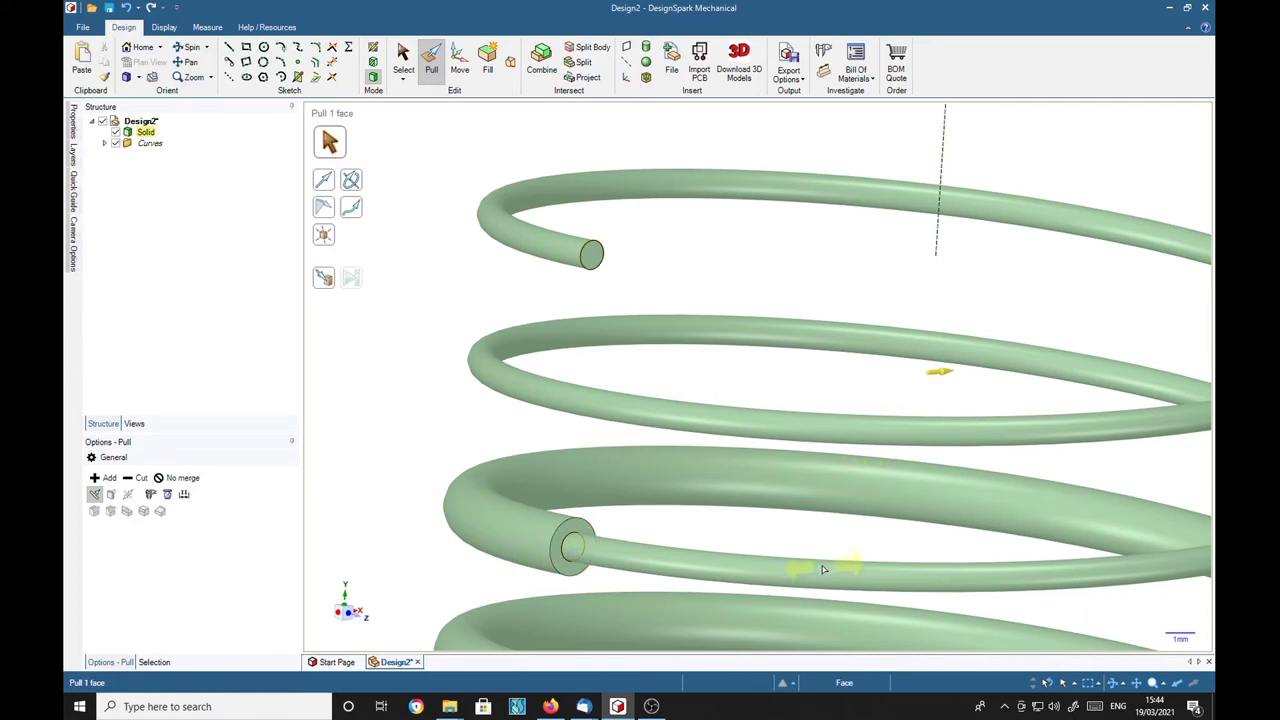
key("Escape")
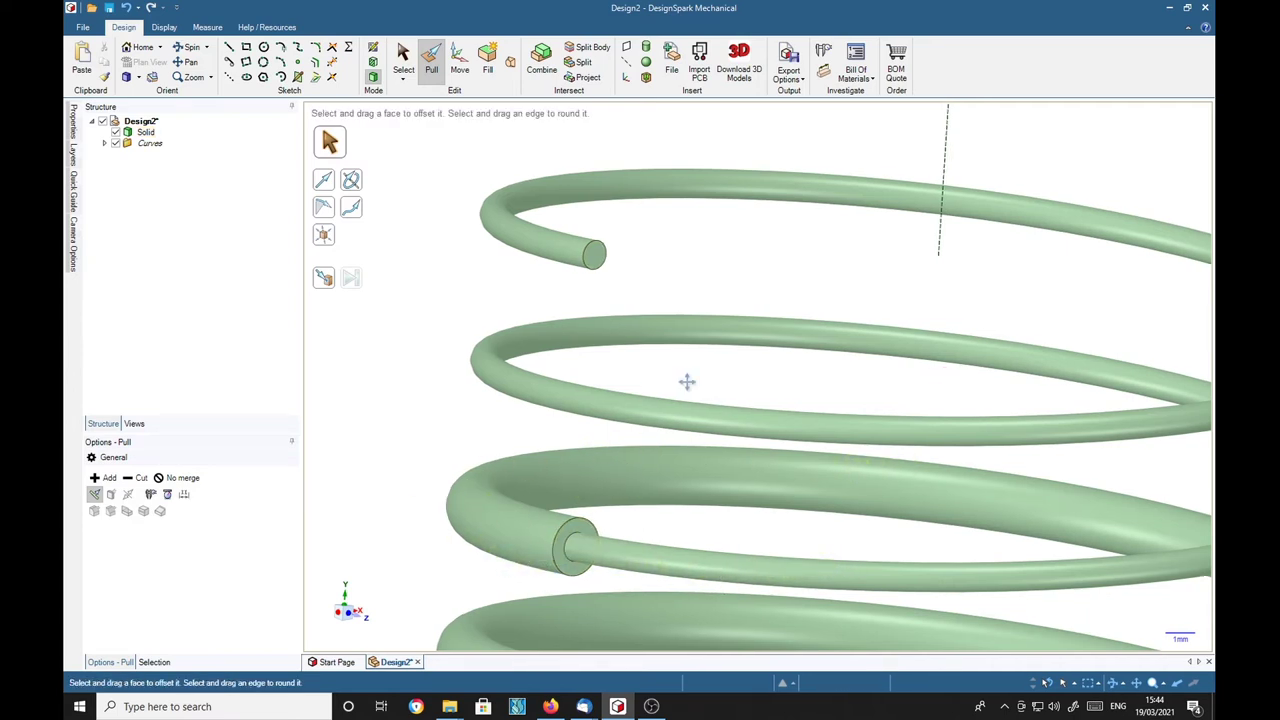
middle_click_drag(687, 381, 814, 314, "shift")
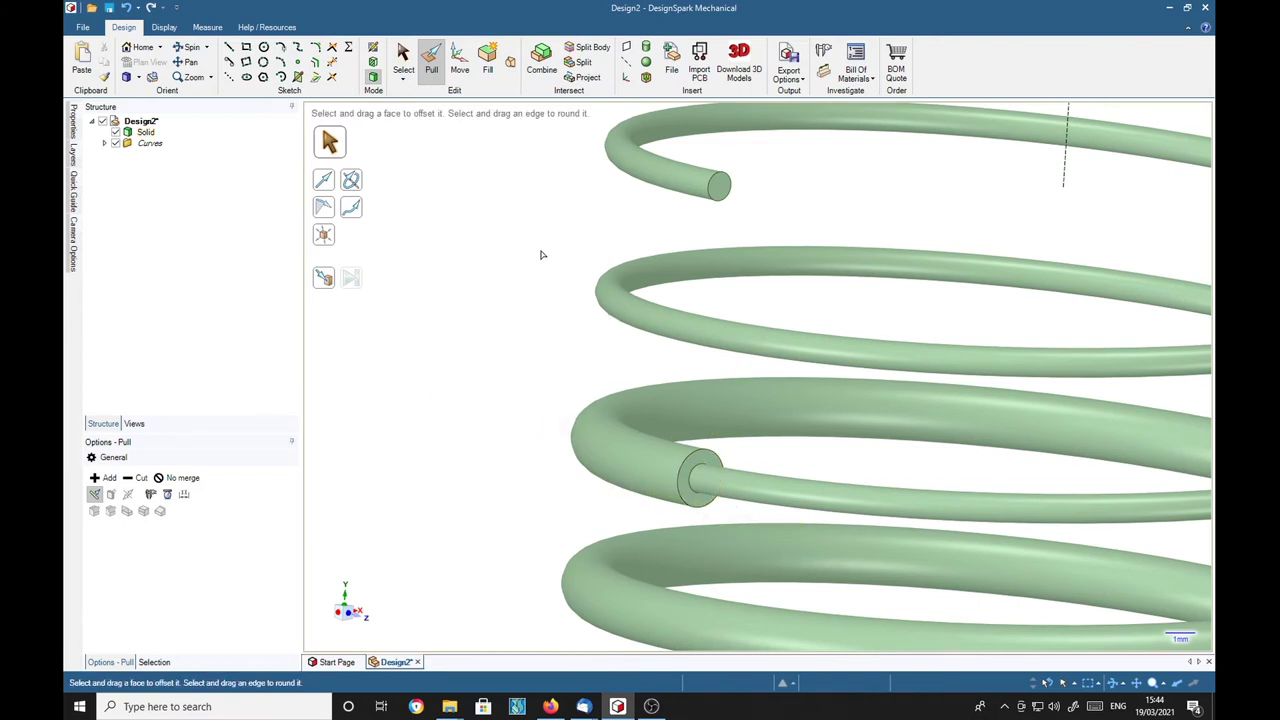
Try a 1 mm constant-radius round on the step's two circular edges.
left_click(692, 490)
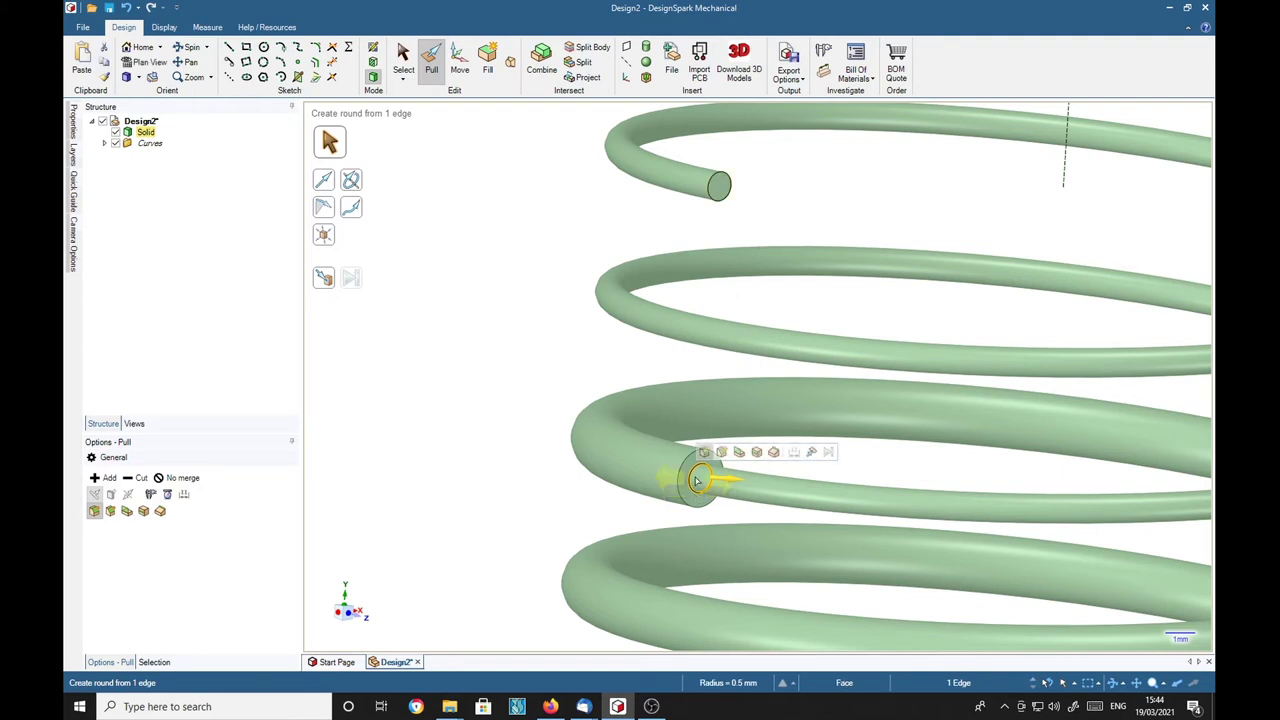
left_click(680, 472, "ctrl")
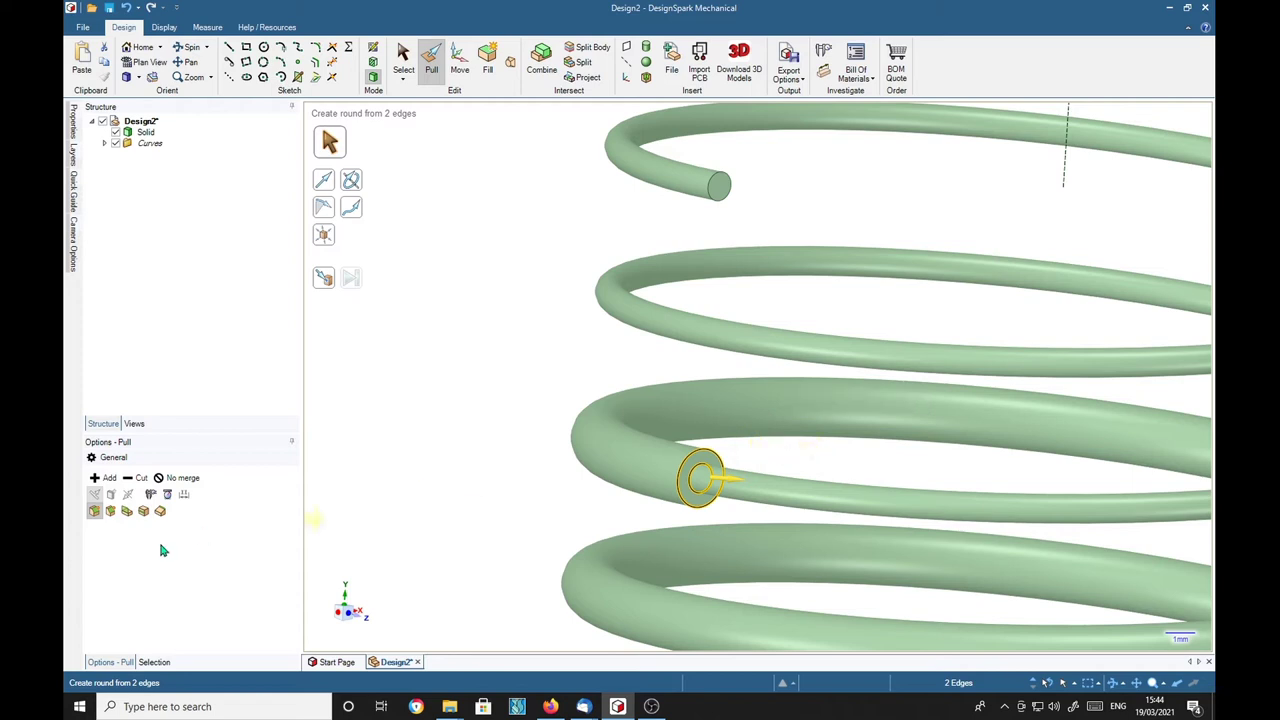
left_click(95, 511)
type("1")
key("Return")
key("Escape")
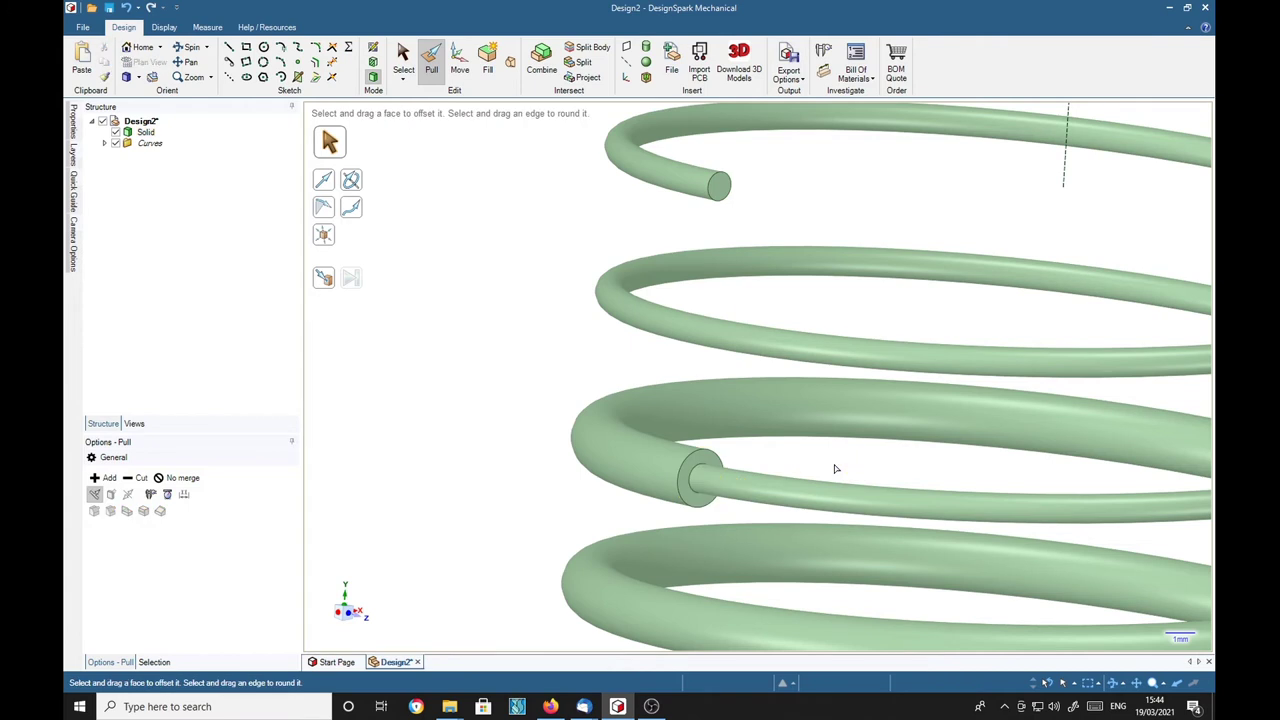
Retry a 1 mm round on a single step edge; it fails with 'Unable to round edges'.
left_click(710, 470)
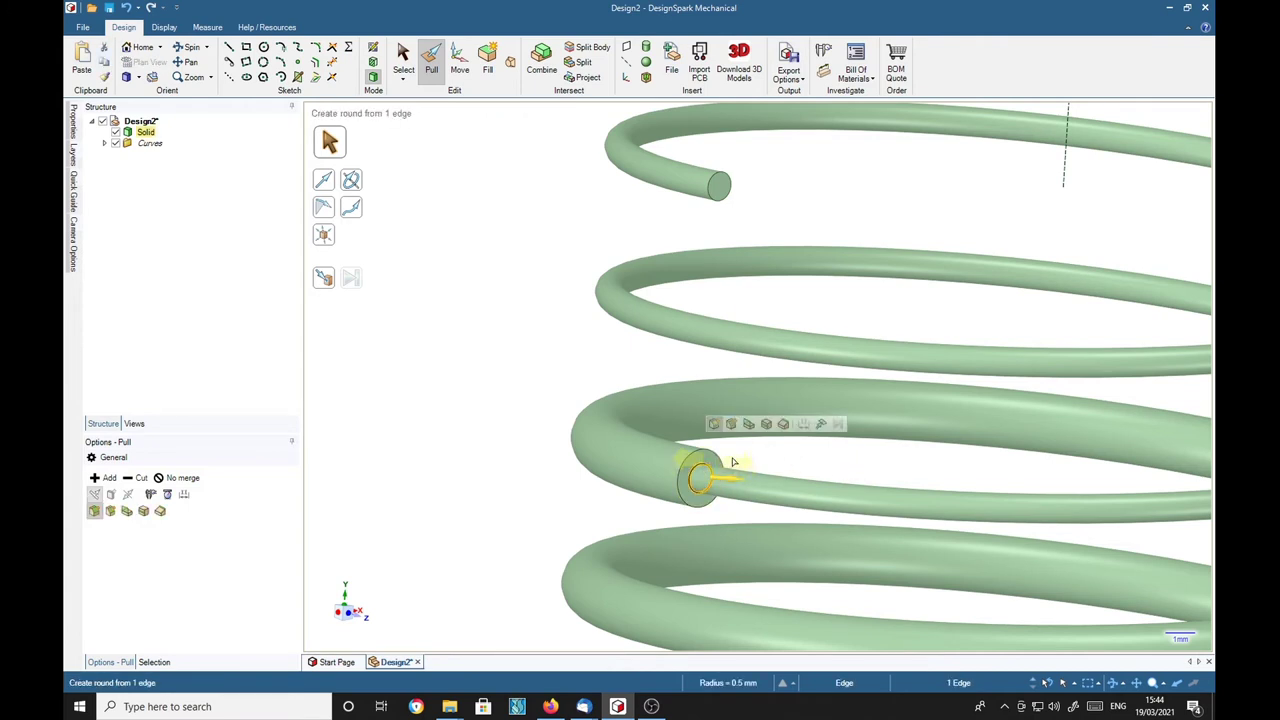
type("1")
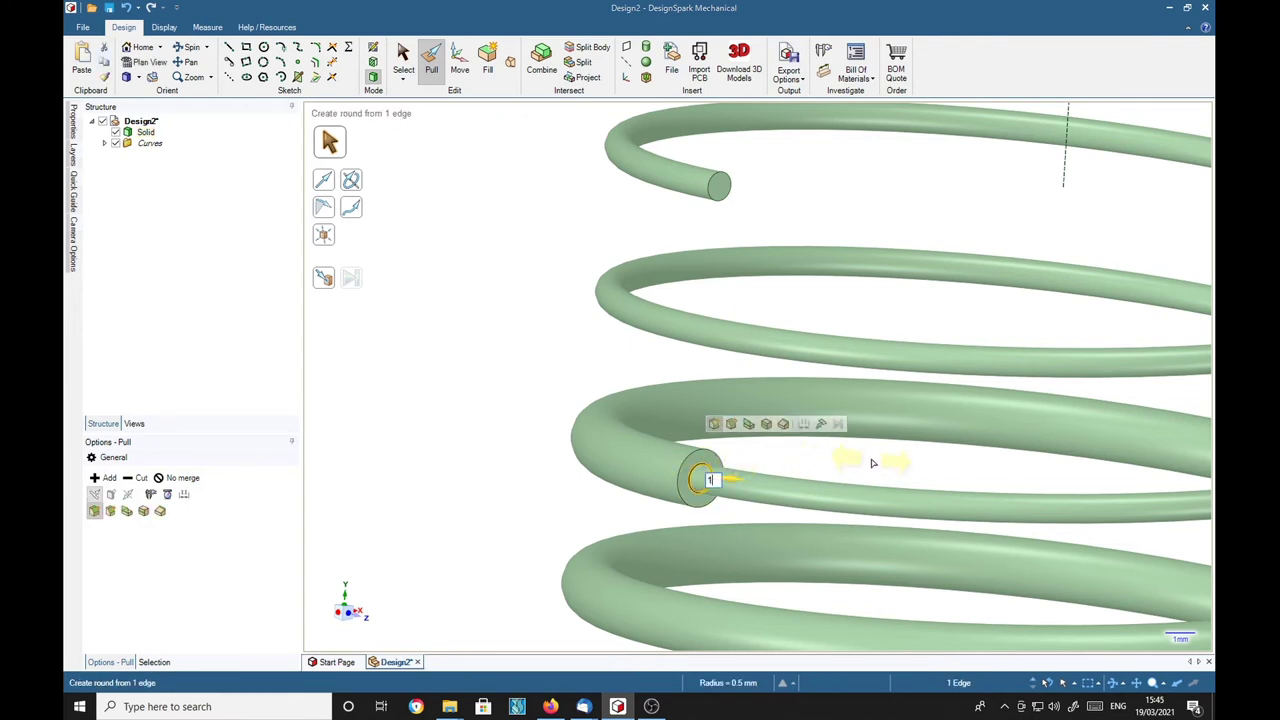
key("Return")
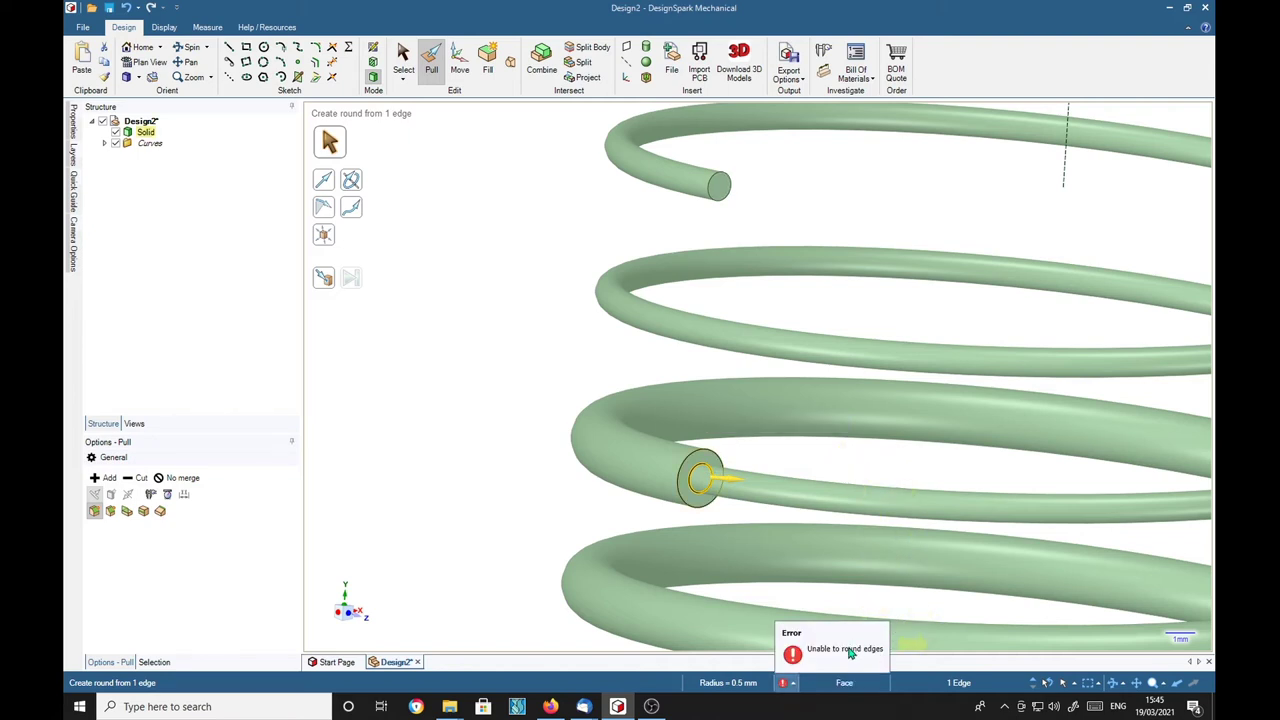
middle_click_drag(386, 440, 397, 386)
Reselect the circular step edge and round it with 0.5 mm radius instead of 1 mm.
left_click(397, 386)
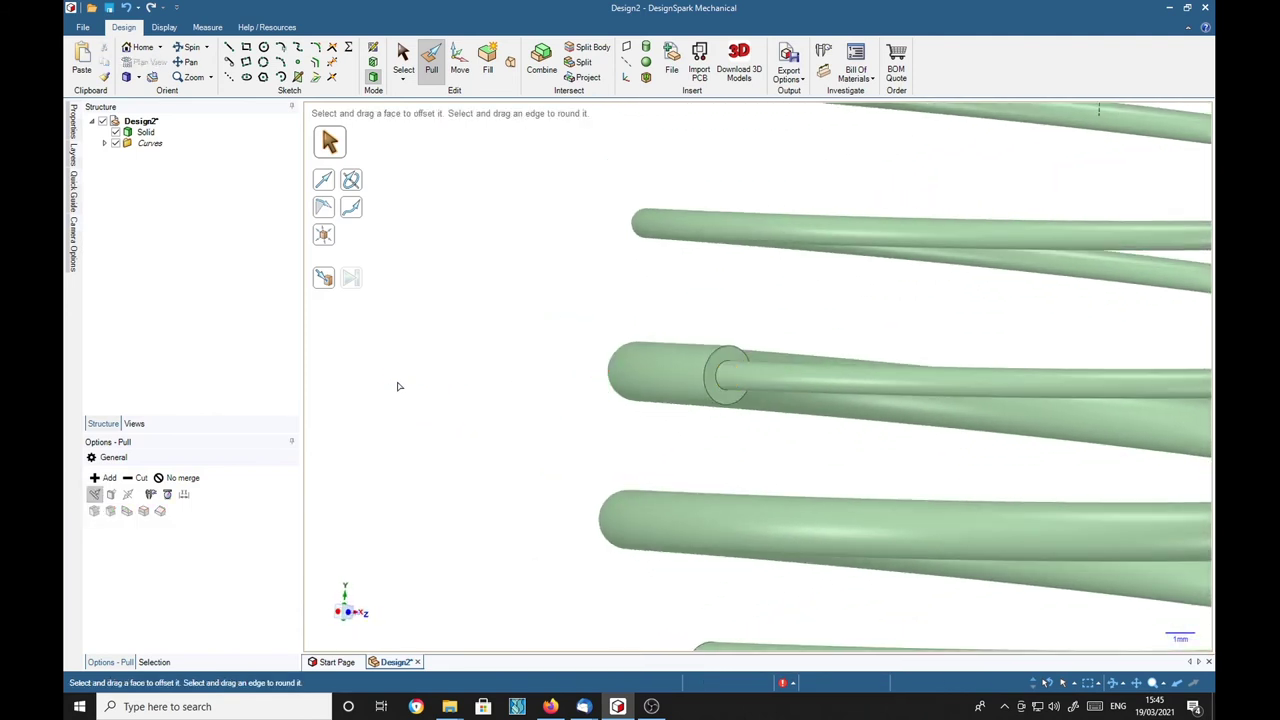
left_click(714, 404)
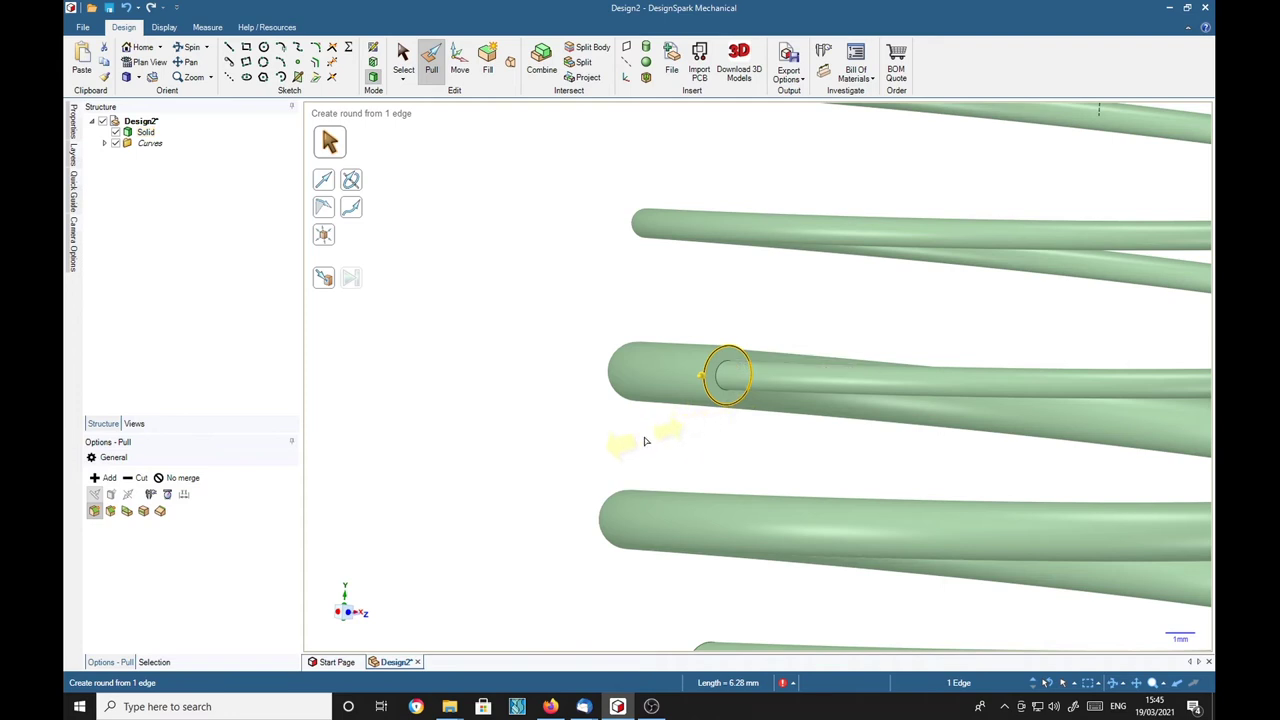
type("1")
key("Return")
key("space")
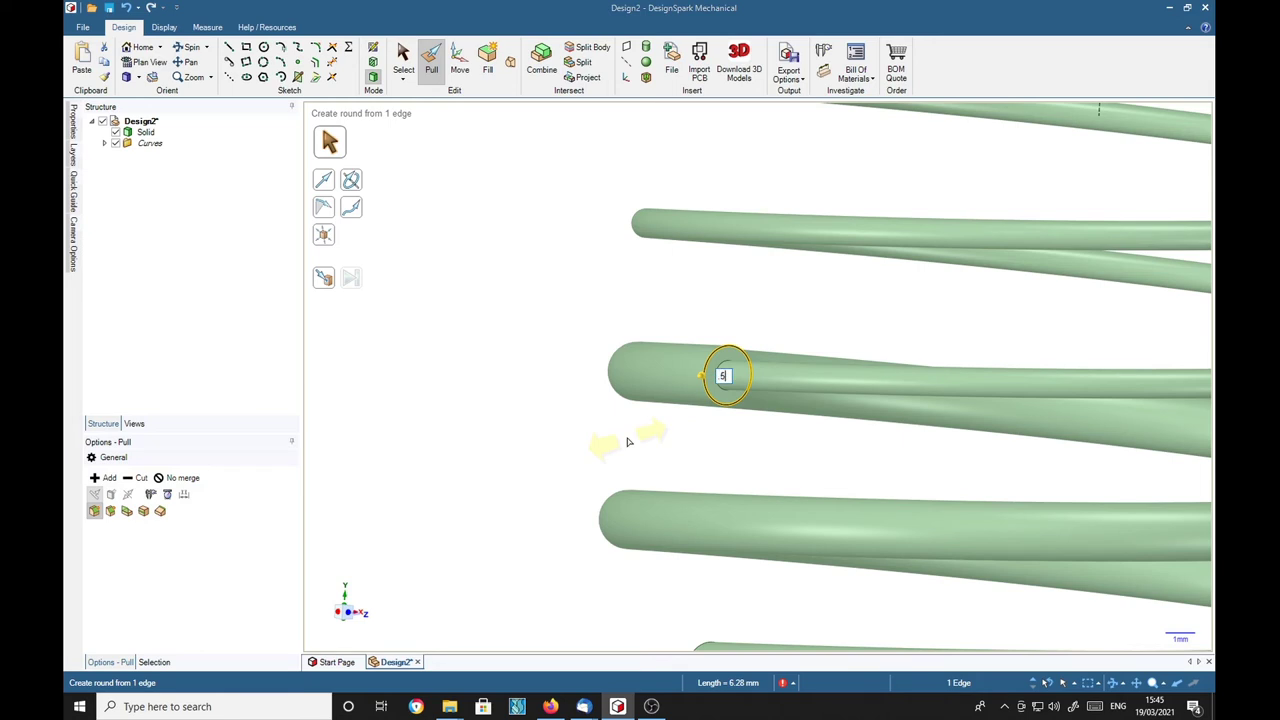
type(".5")
key("Return")
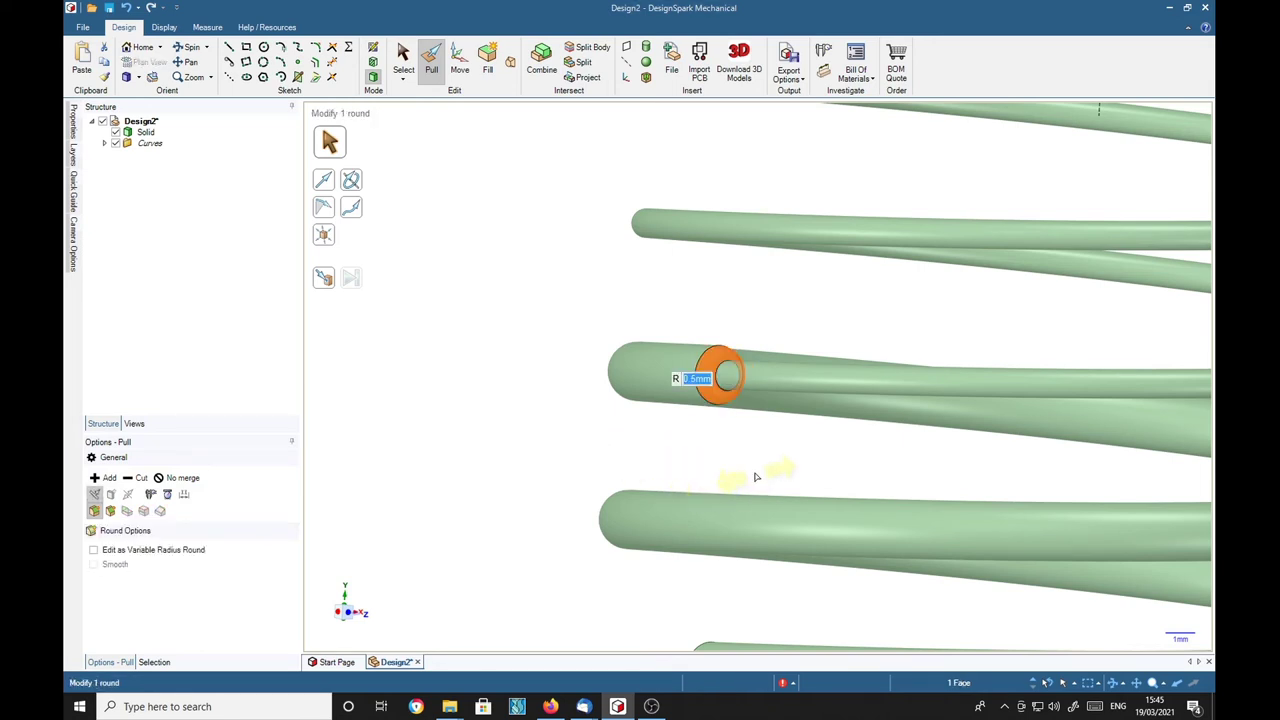
left_click(717, 448)
Pull the round's two step edges by 5, producing a new Surface body.
left_click(719, 394)
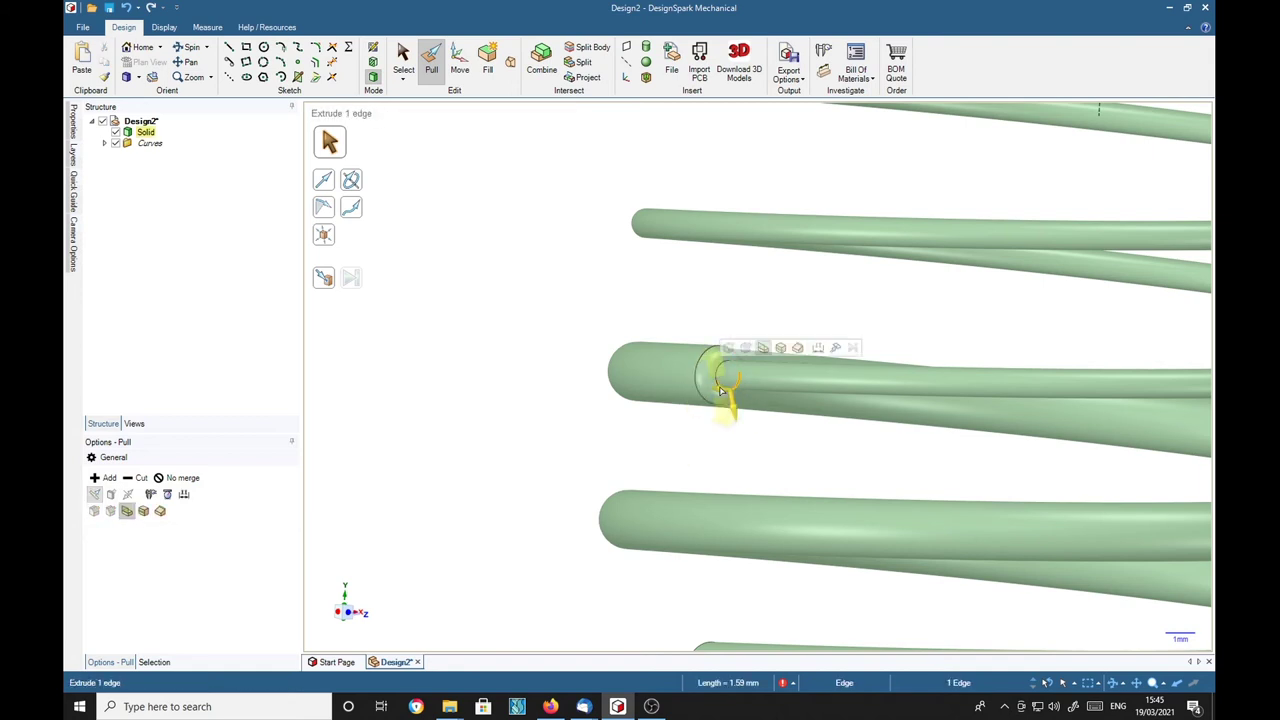
scroll(731, 428, "up", 5)
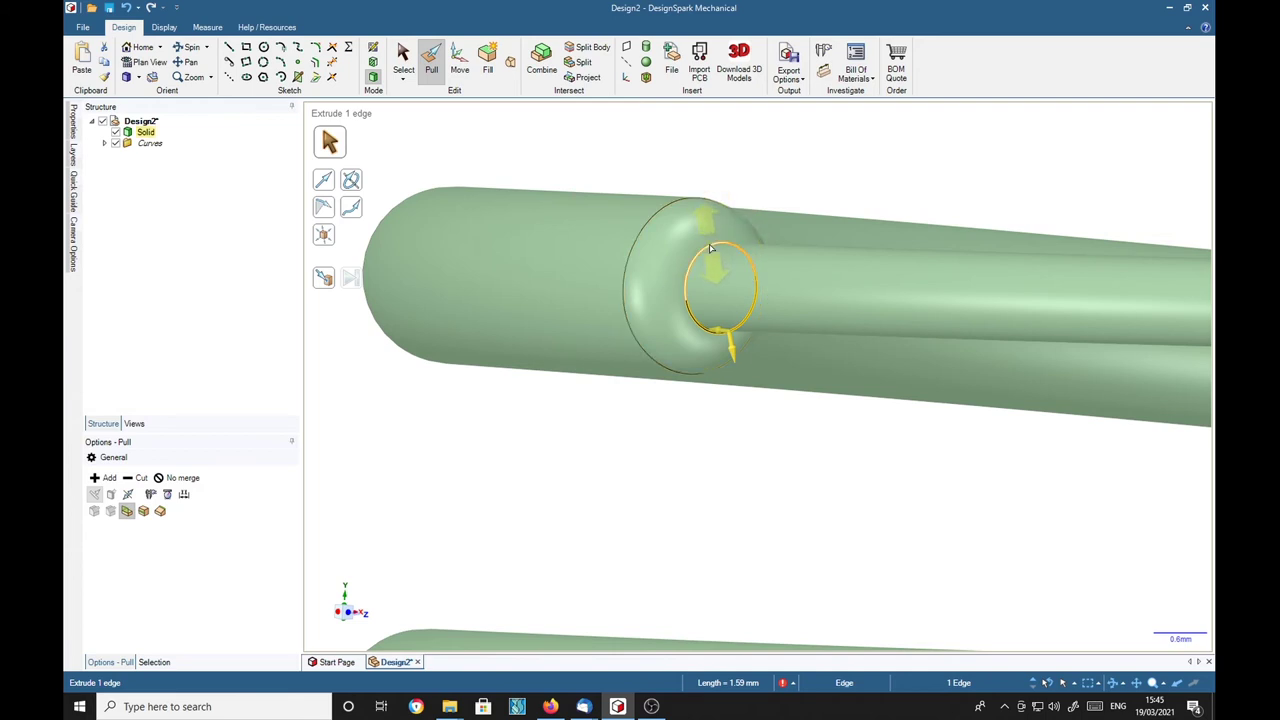
left_click(710, 248, "ctrl")
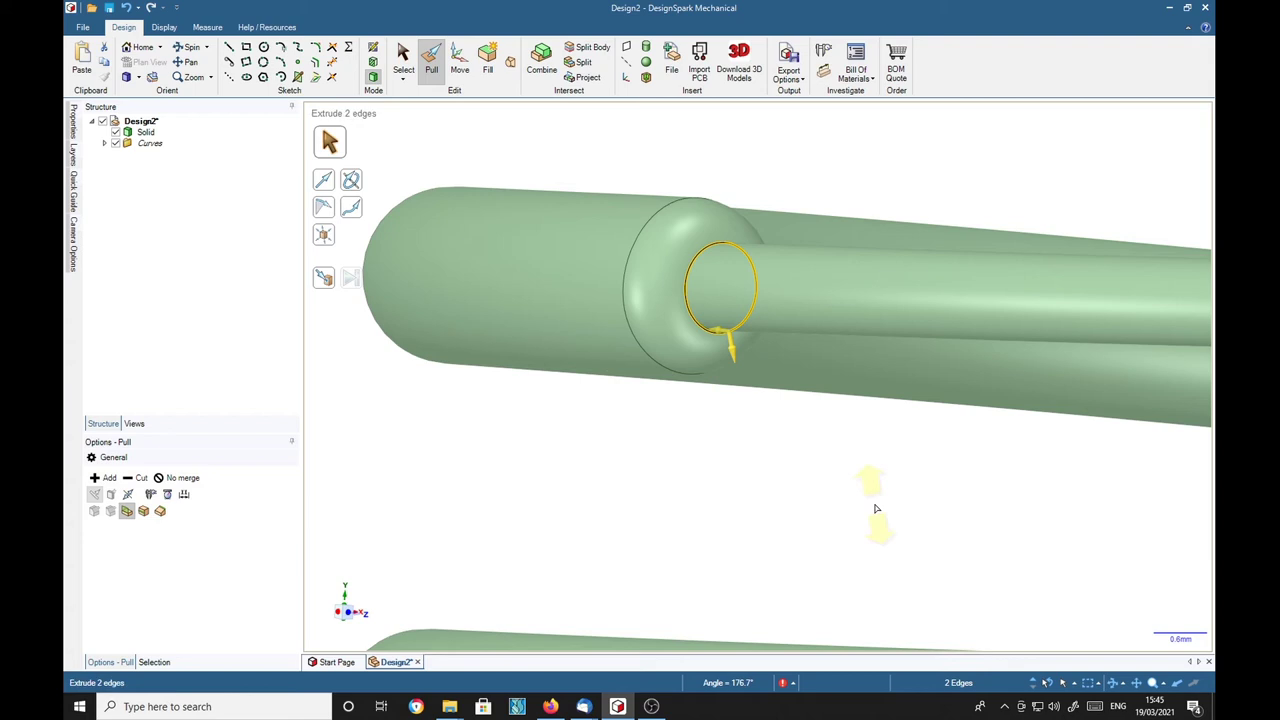
key("space")
type("5")
key("Return")
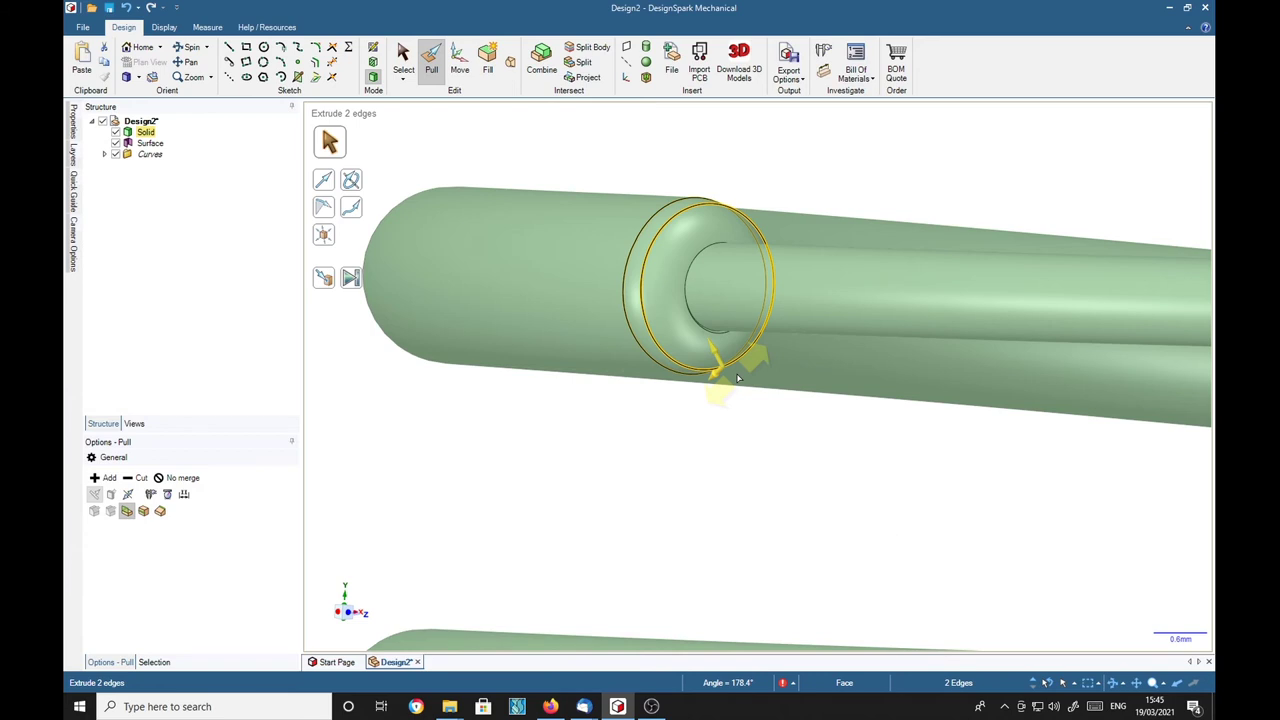
middle_click_drag(808, 177, 823, 374)
middle_click_drag(875, 495, 937, 378)
Undo the pull that created the Surface body.
left_click(937, 381)
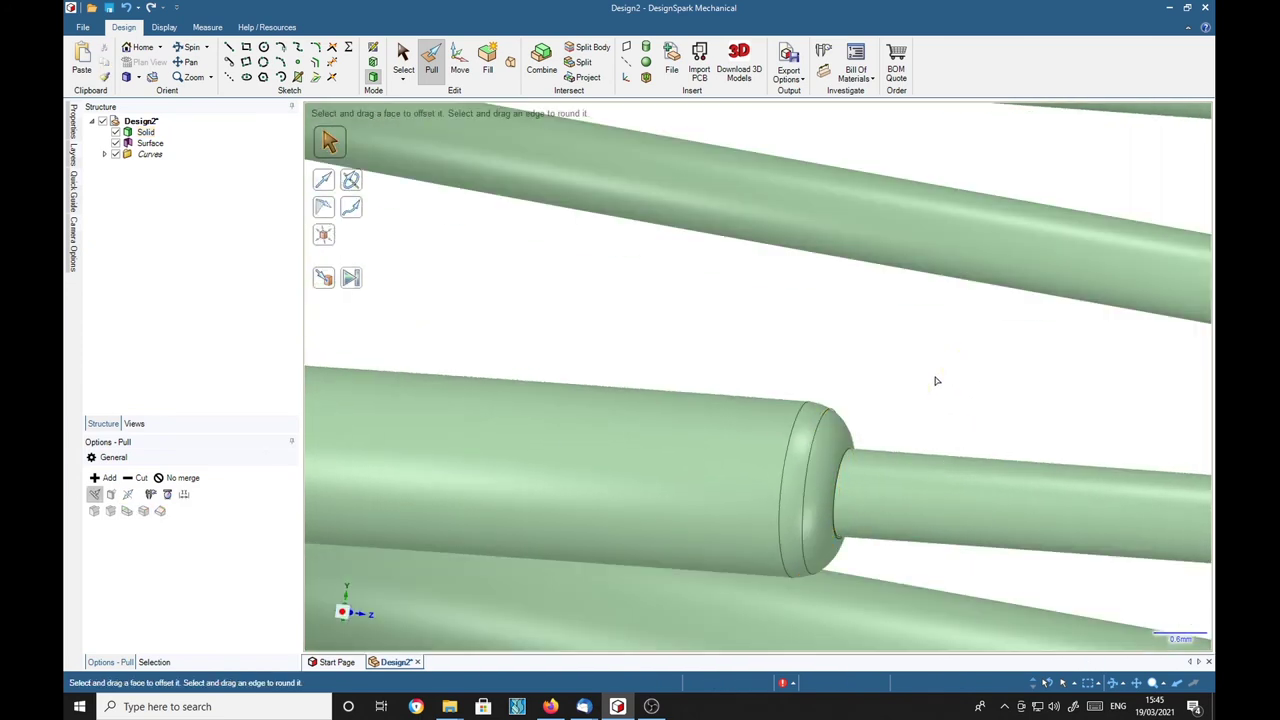
left_click(850, 450)
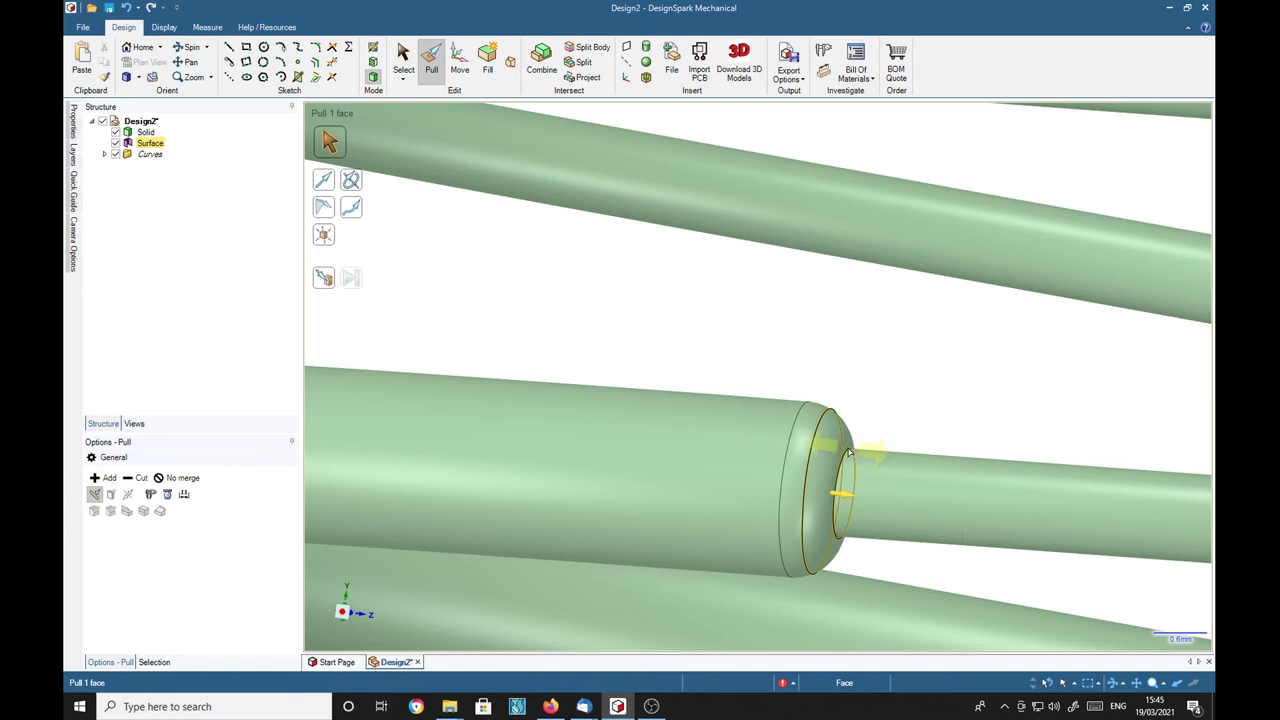
left_click(937, 384)
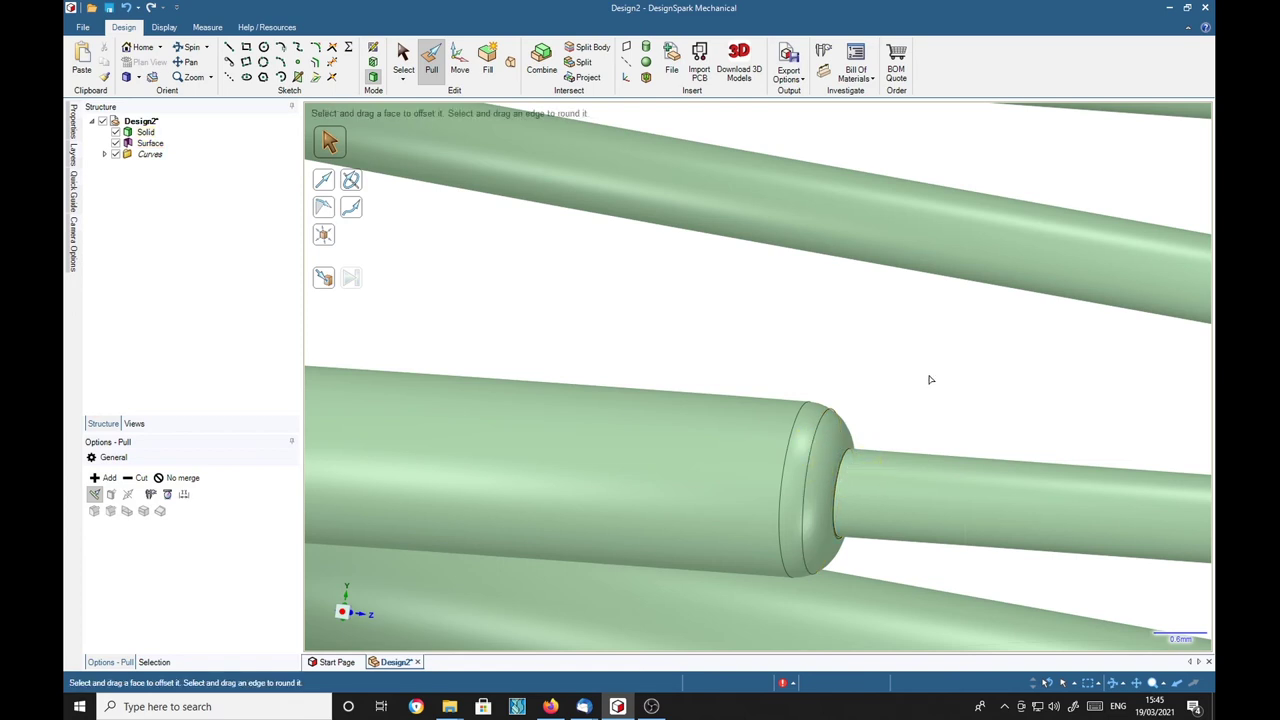
key("ctrl+z")
Orbit around the step and undo the first round on it.
middle_click_drag(910, 410, 731, 449)
middle_click_drag(863, 286, 597, 263)
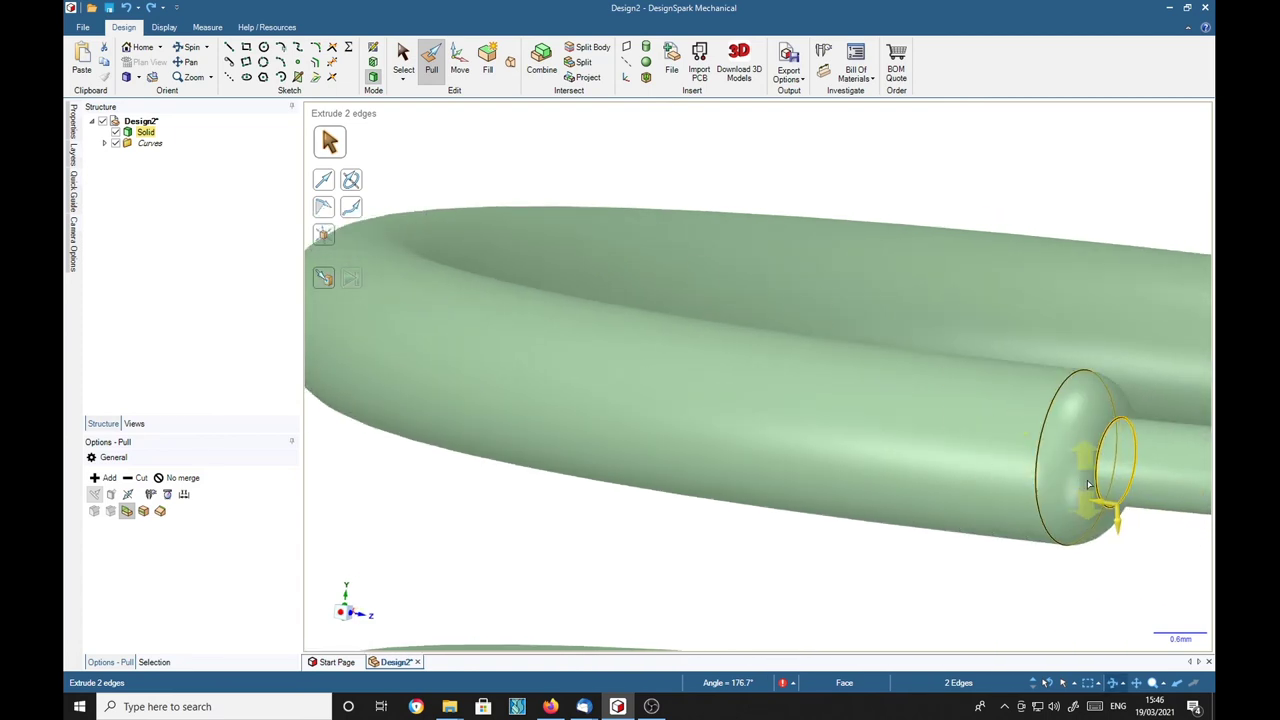
mouse_move(1114, 514)
middle_mouse_down()
mouse_move(1131, 480)
mouse_move(1110, 524)
middle_mouse_up()
left_click(1080, 591)
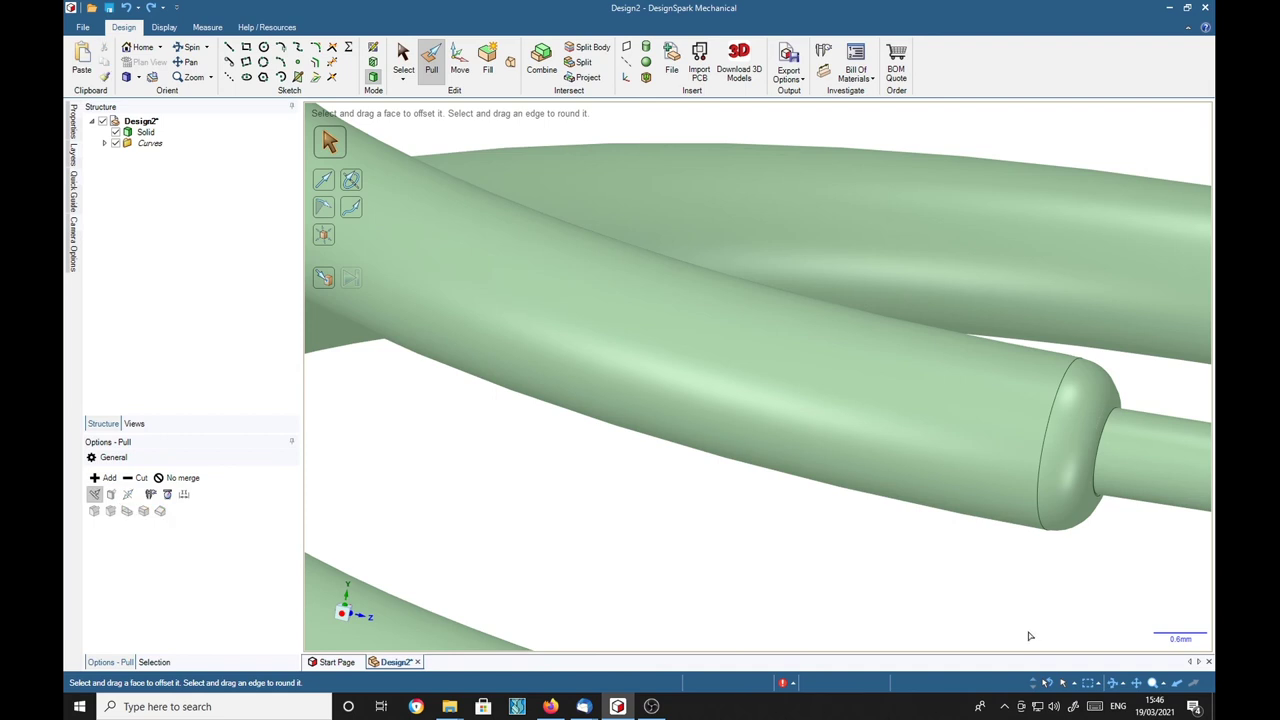
key("ctrl+z")
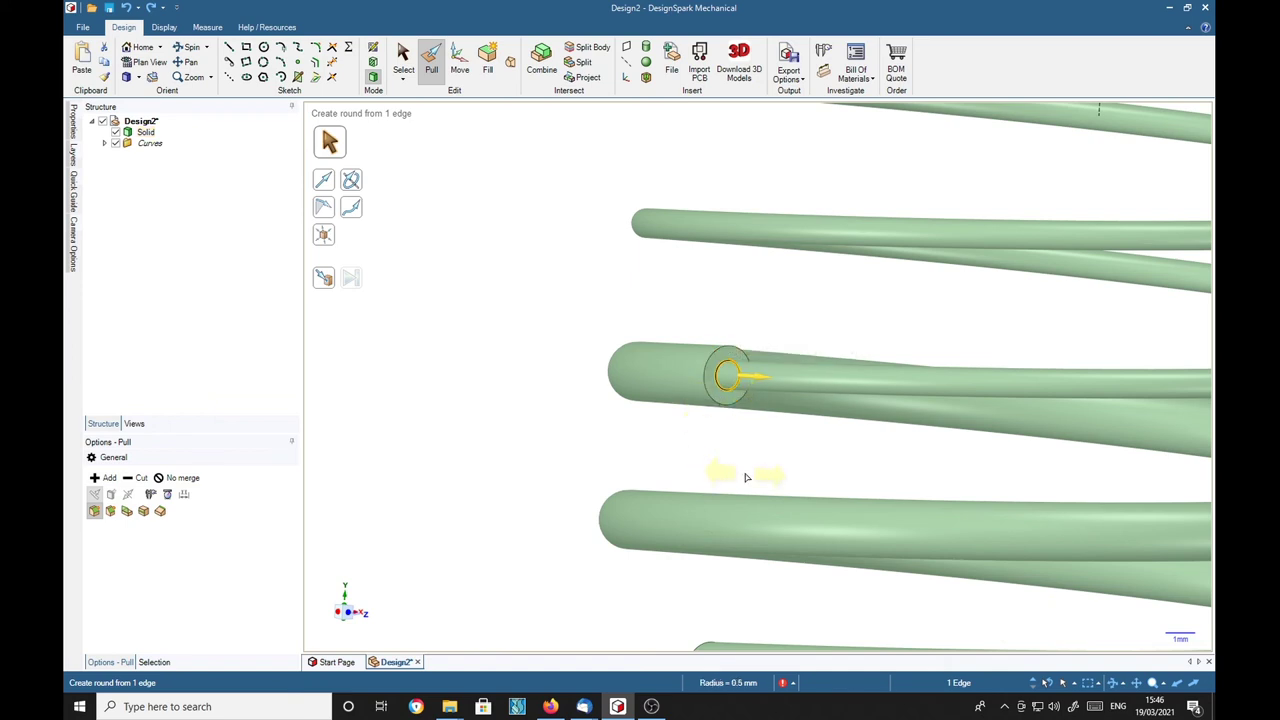
Recreate the 0.5 mm round on the inner step edge.
key("space")
key("Return")
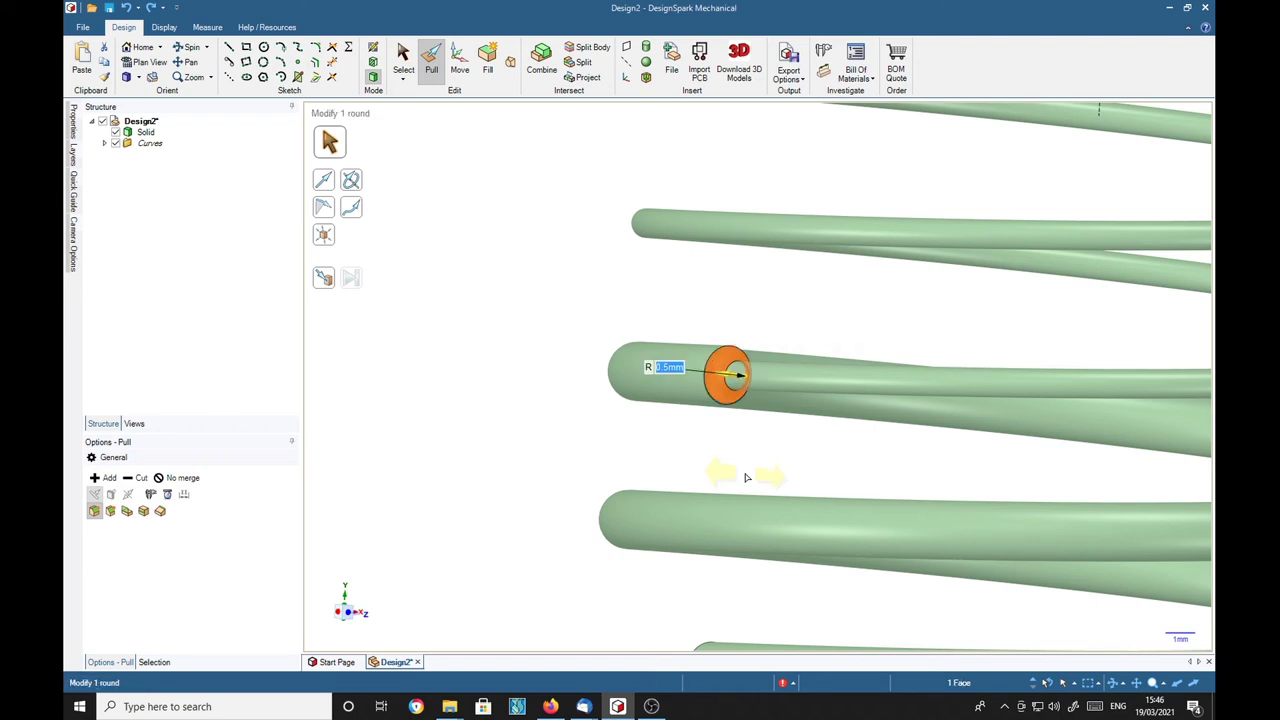
middle_click_drag(677, 488, 786, 479)
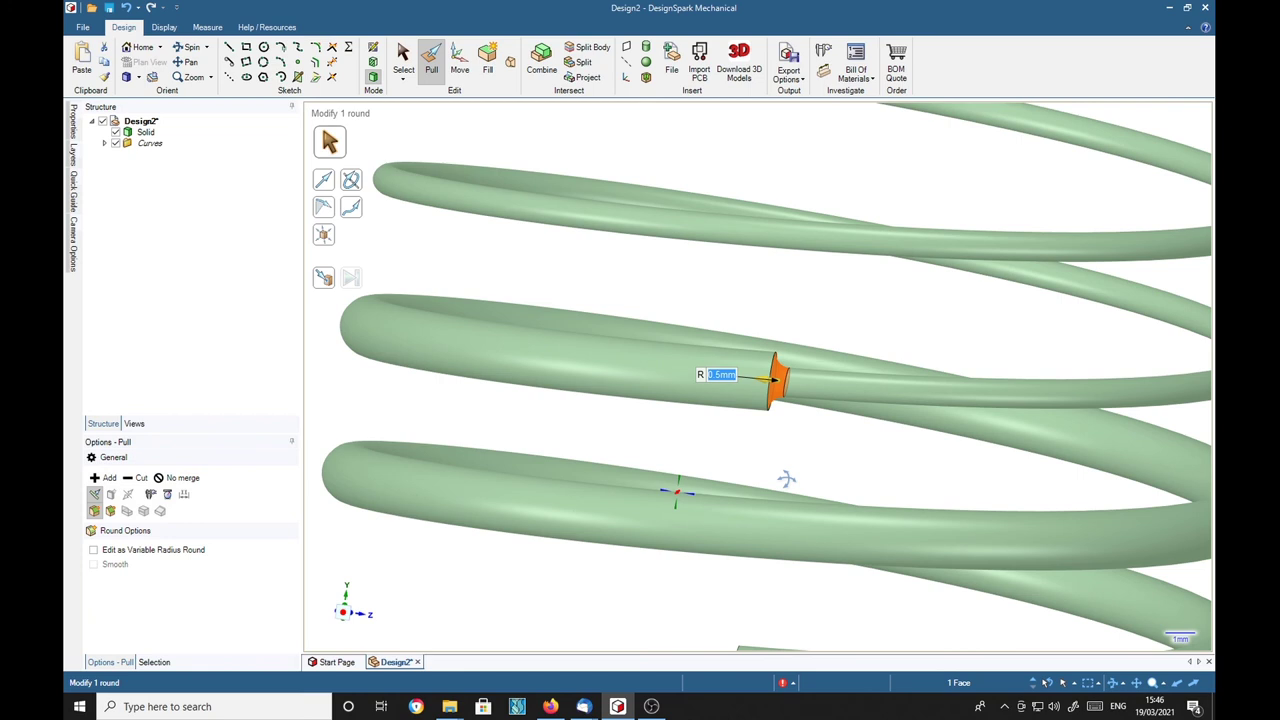
scroll(780, 407, "up", 3)
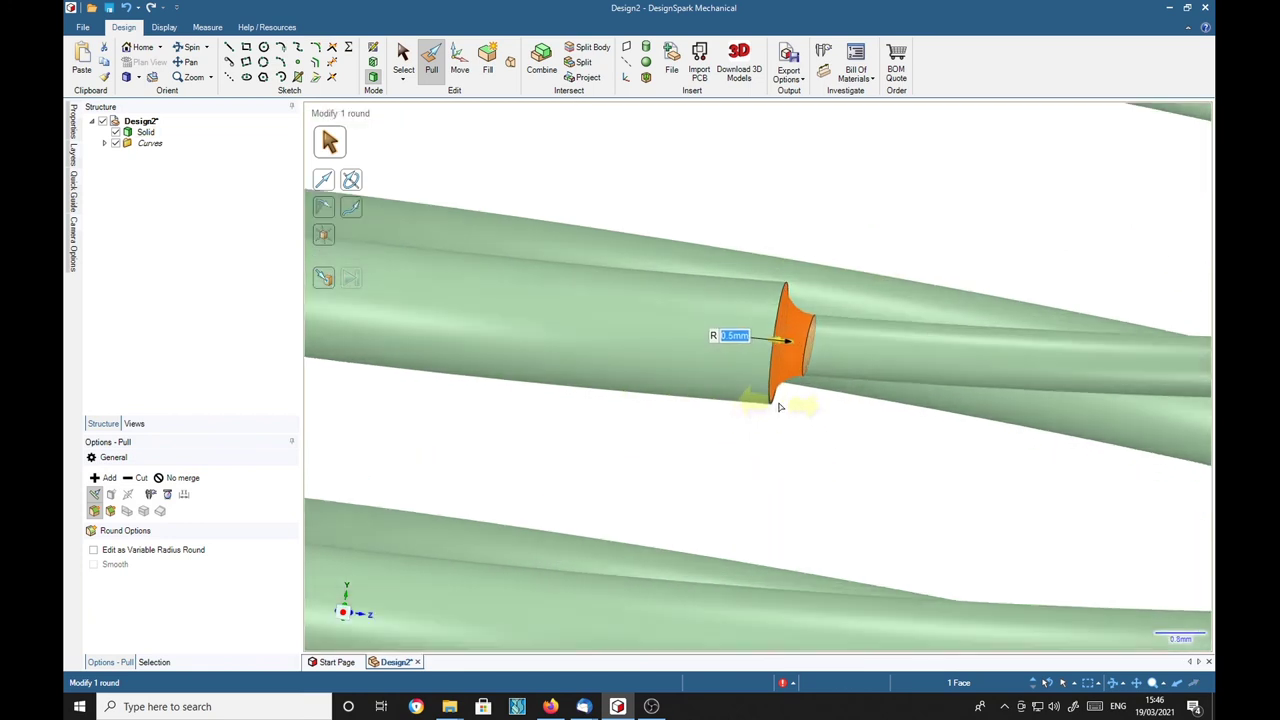
scroll(780, 407, "up", 2)
left_click(800, 491)
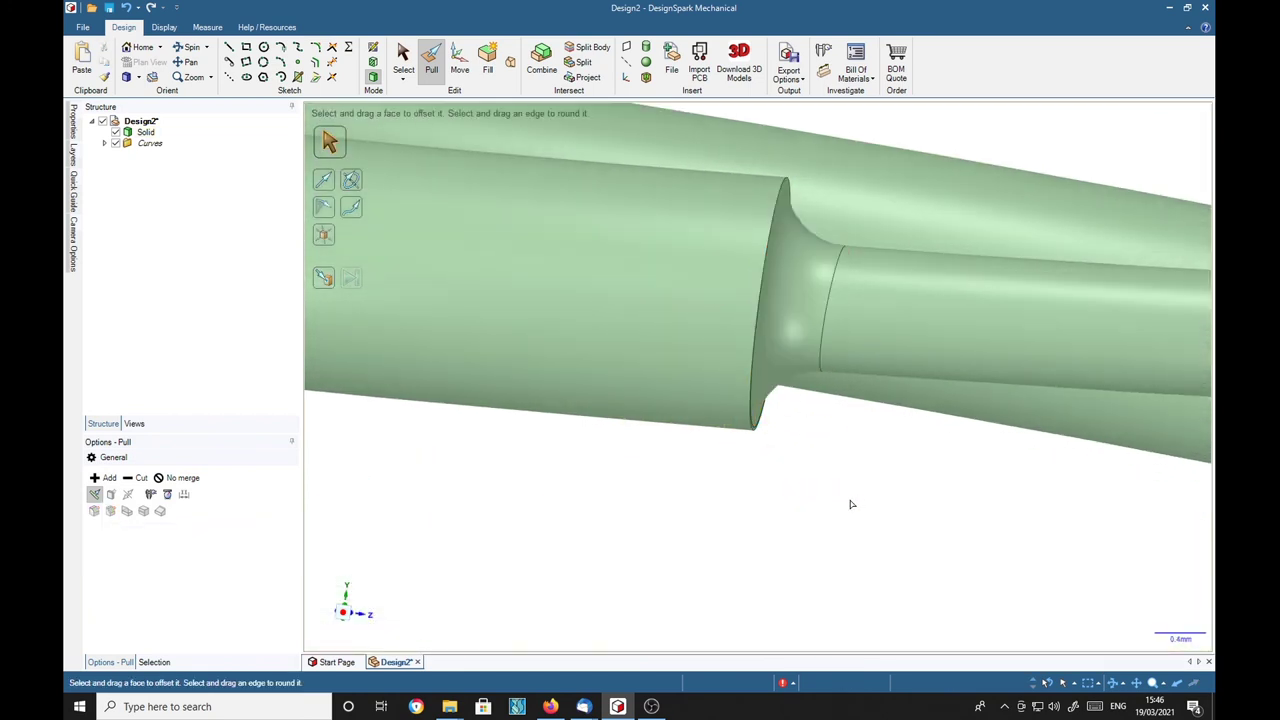
Round the outer shoulder edge of the step with a 0.5 mm radius.
left_click(752, 426)
left_click(752, 426)
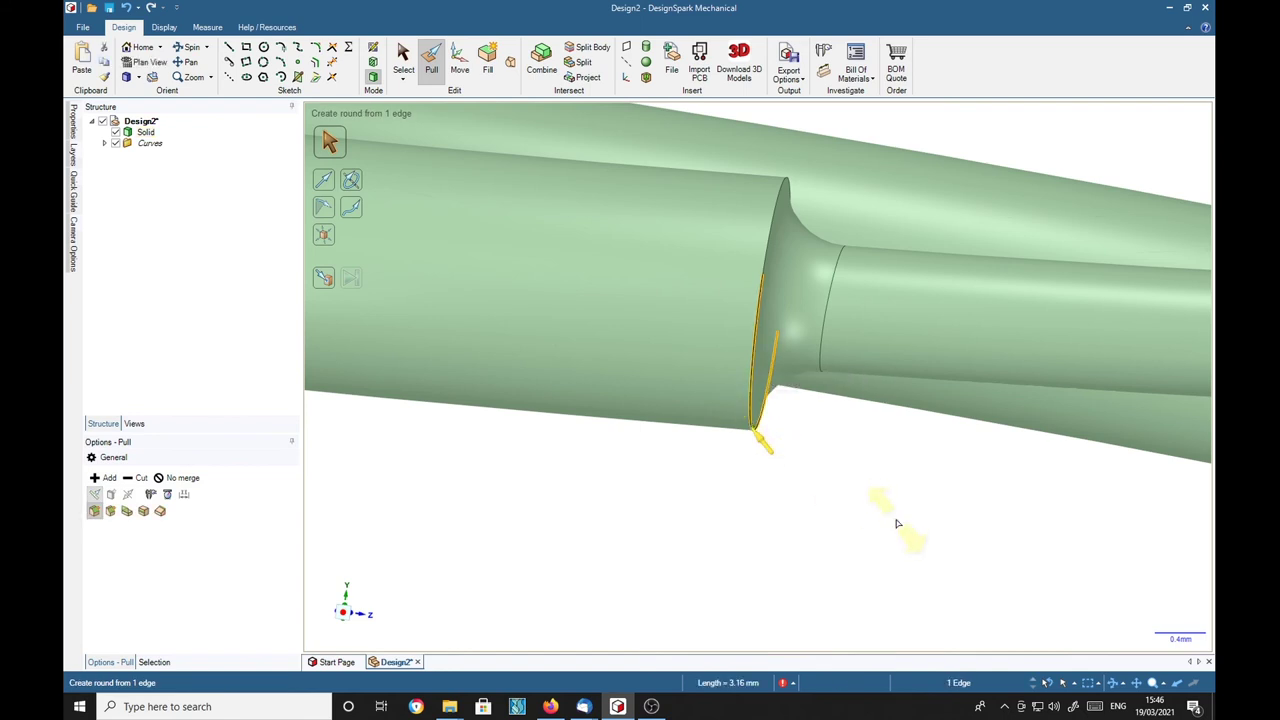
key("space")
type(".5")
key("Return")
left_click(808, 541)
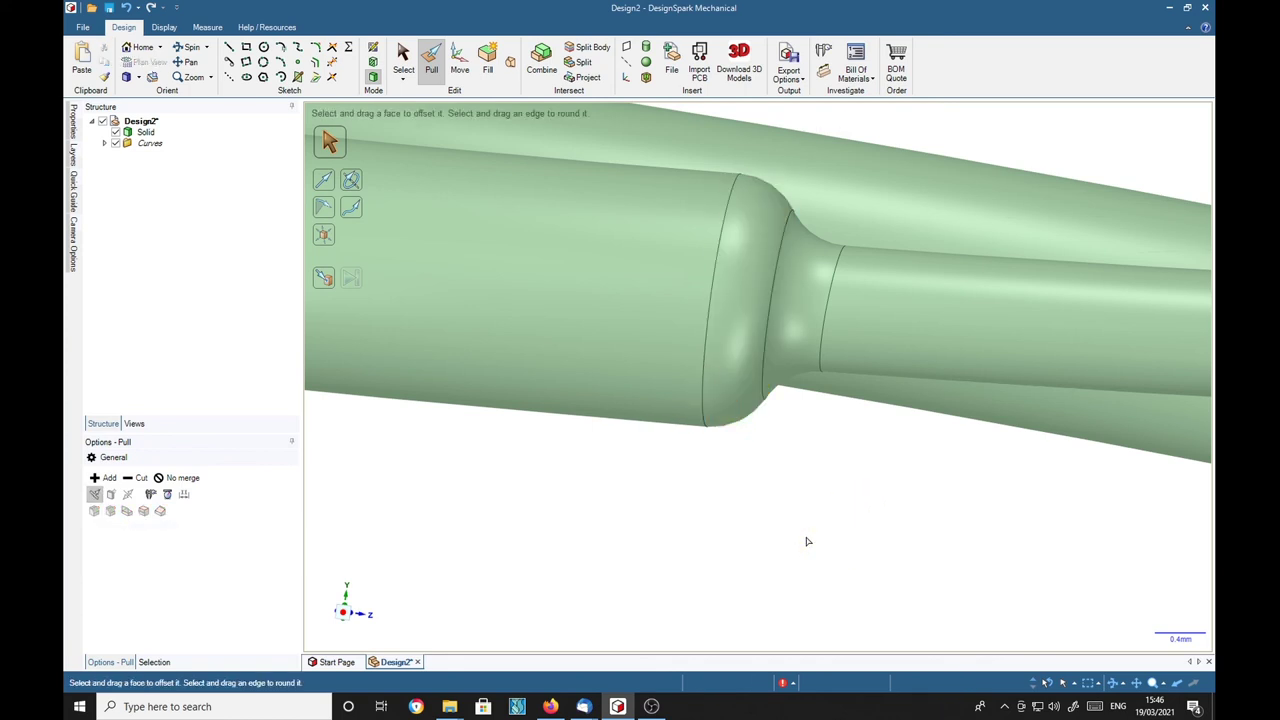
Orbit, zoom out and recentre the view to inspect the spring's filleted transition from 2 mm to 1 mm wire.
mouse_move(723, 553)
middle_mouse_down()
mouse_move(760, 574)
mouse_move(749, 523)
mouse_move(751, 540)
middle_mouse_up()
scroll(837, 471, "up", 3)
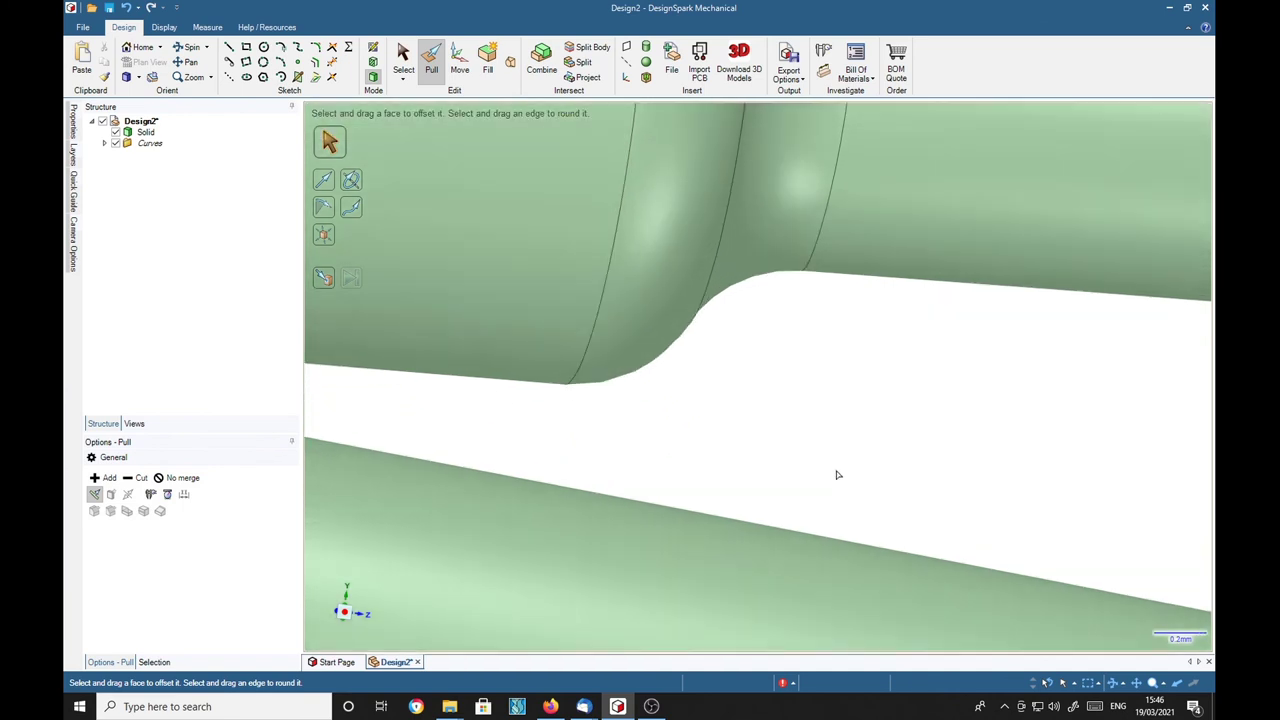
scroll(836, 471, "down", 3)
scroll(836, 471, "down", 10)
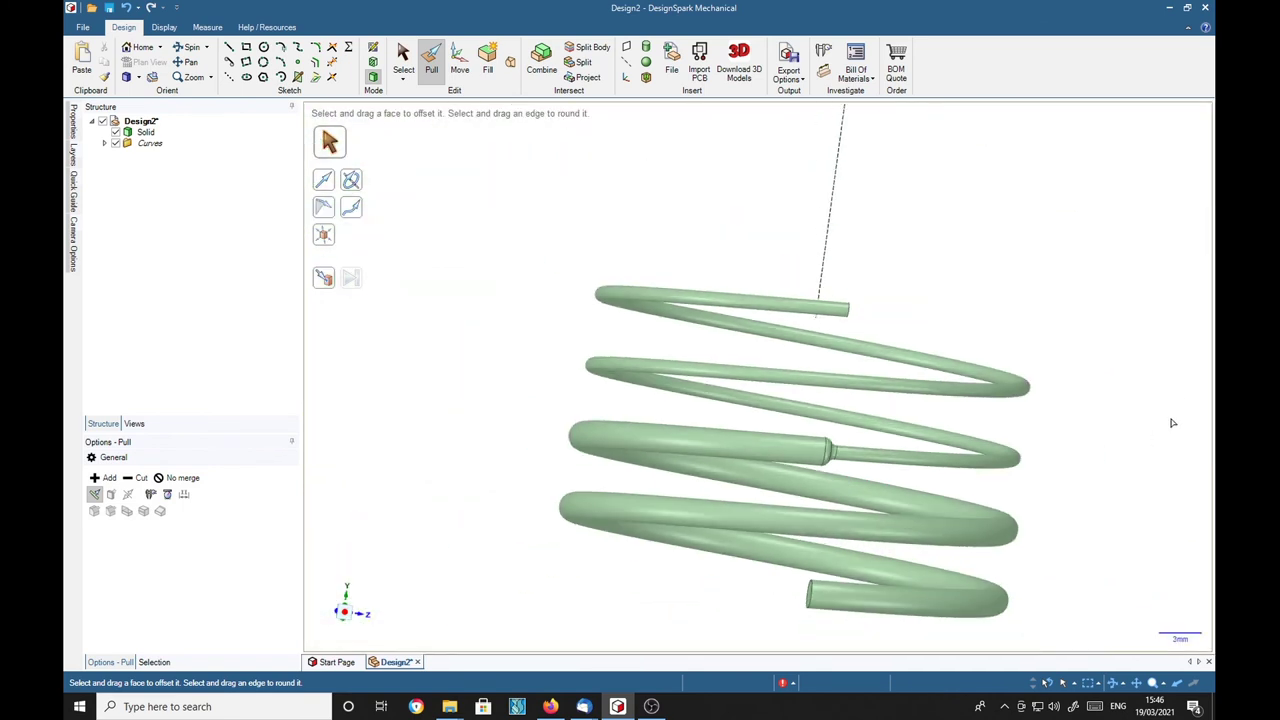
mouse_move(1146, 450)
middle_mouse_down()
mouse_move(1083, 383)
mouse_move(1000, 420)
mouse_move(1005, 448)
mouse_move(1105, 437)
middle_mouse_up()
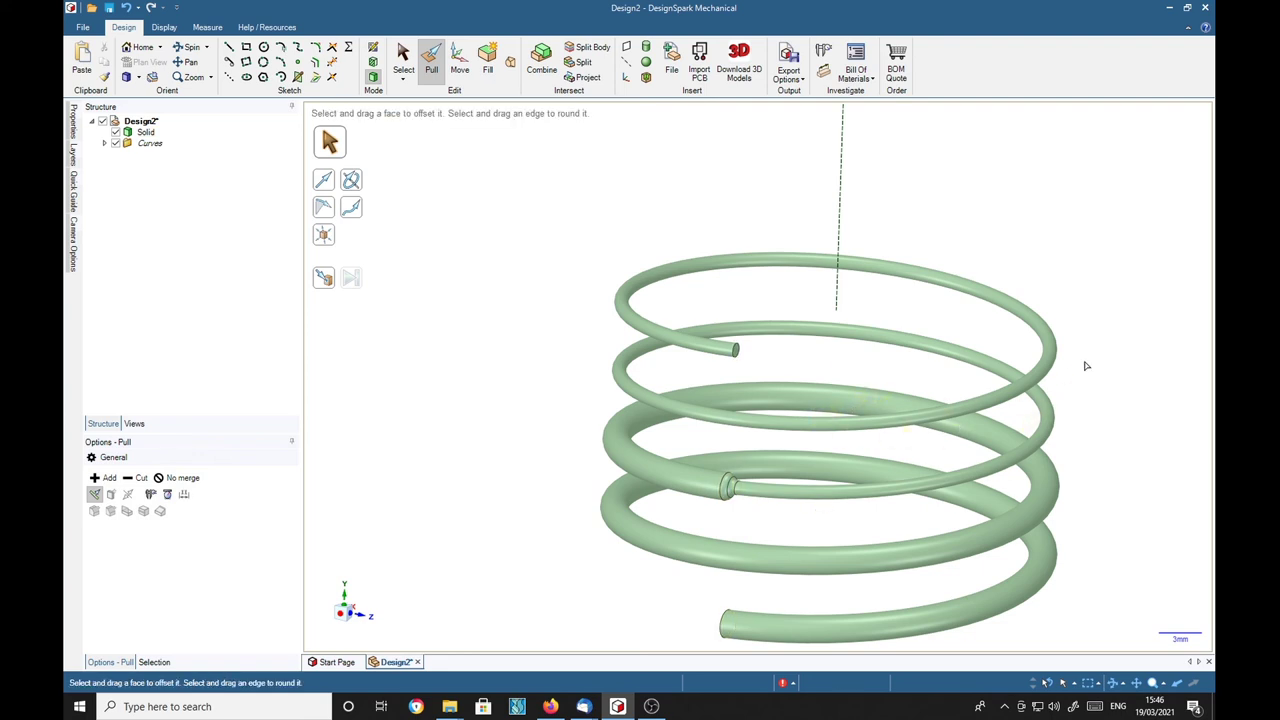
middle_click_drag(1097, 449, 1027, 393, "shift")
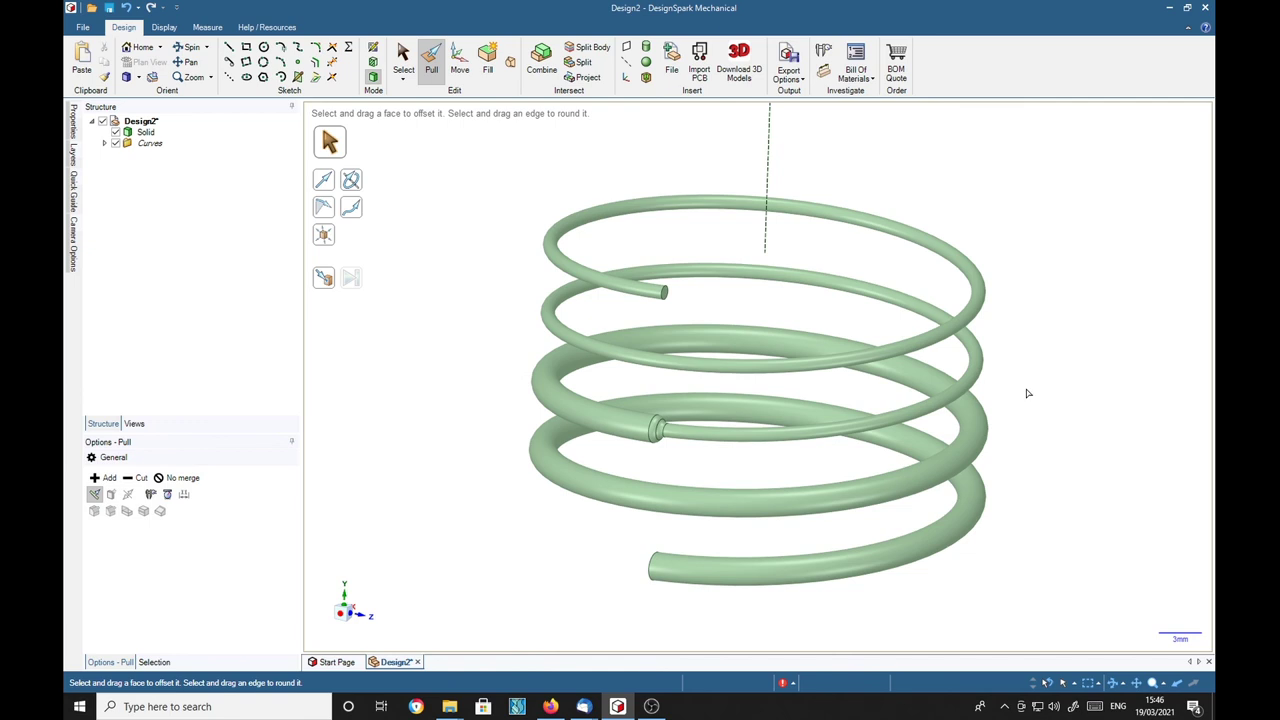